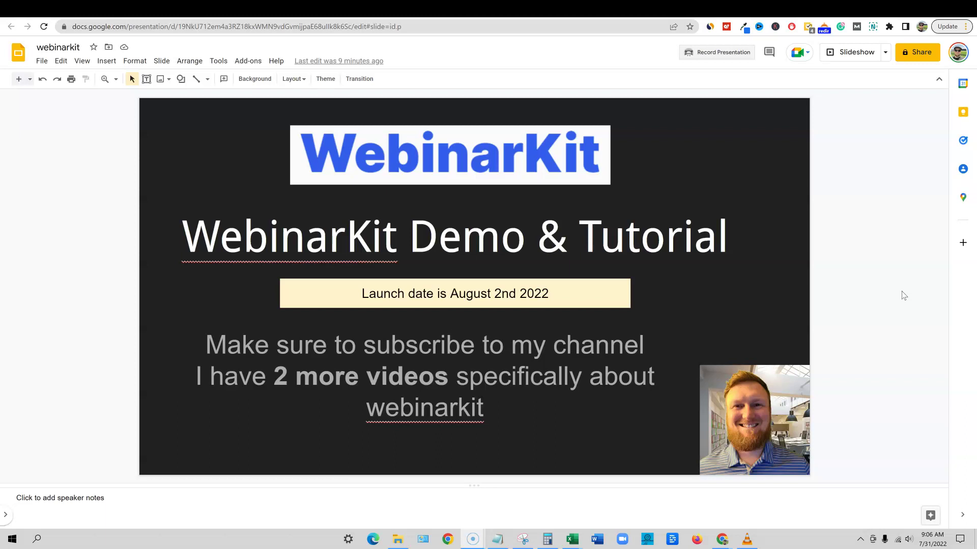
Go to the WebinarKit webinars list and open the Media library from the account menu
click(76, 440)
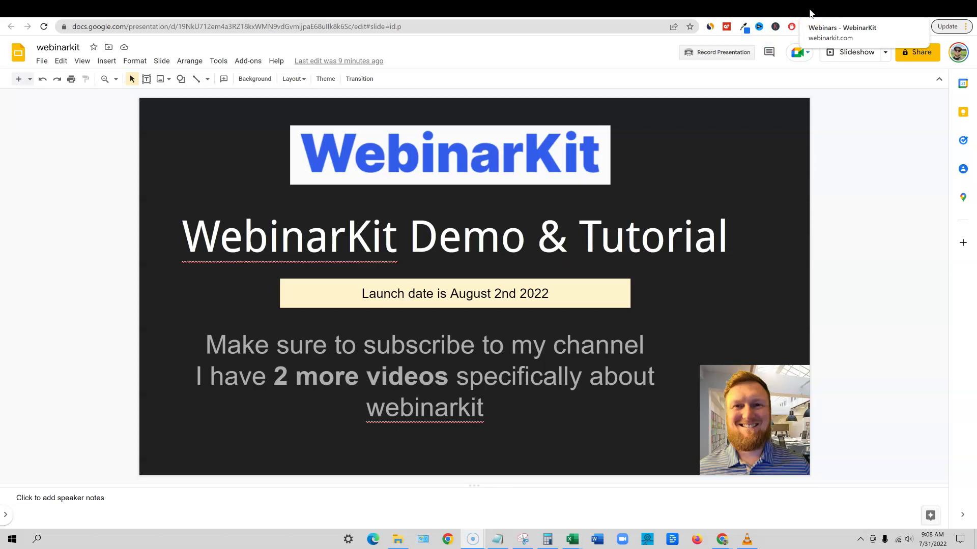
click(810, 14)
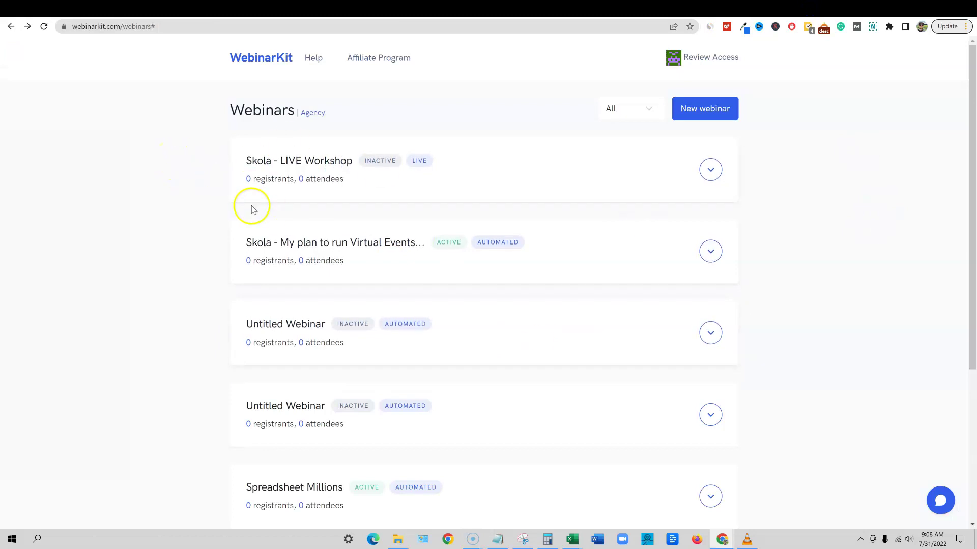
scroll(344, 501, down, 5)
scroll(359, 418, up, 5)
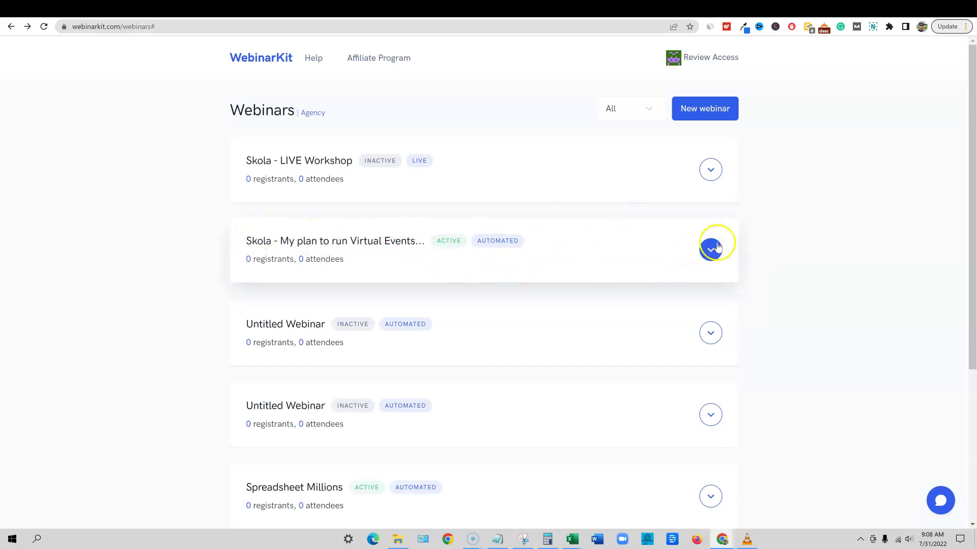
click(704, 58)
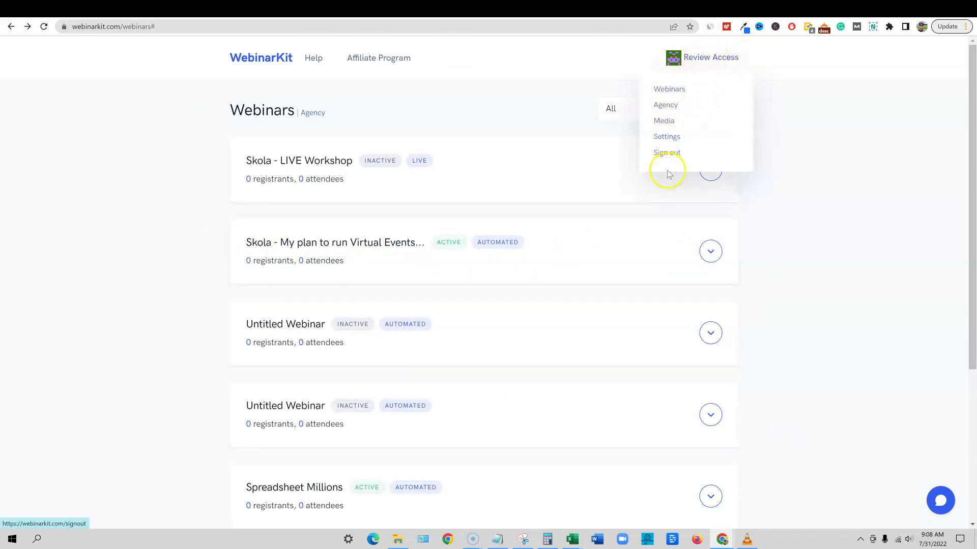
click(668, 123)
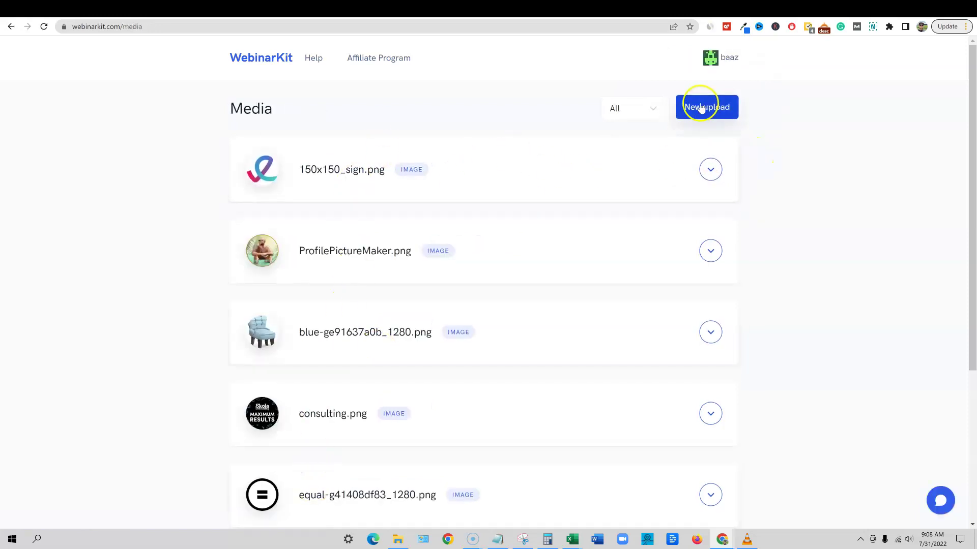
In Canva, deselect the bulb image and bring up the design's Share and download options
click(130, 10)
click(345, 294)
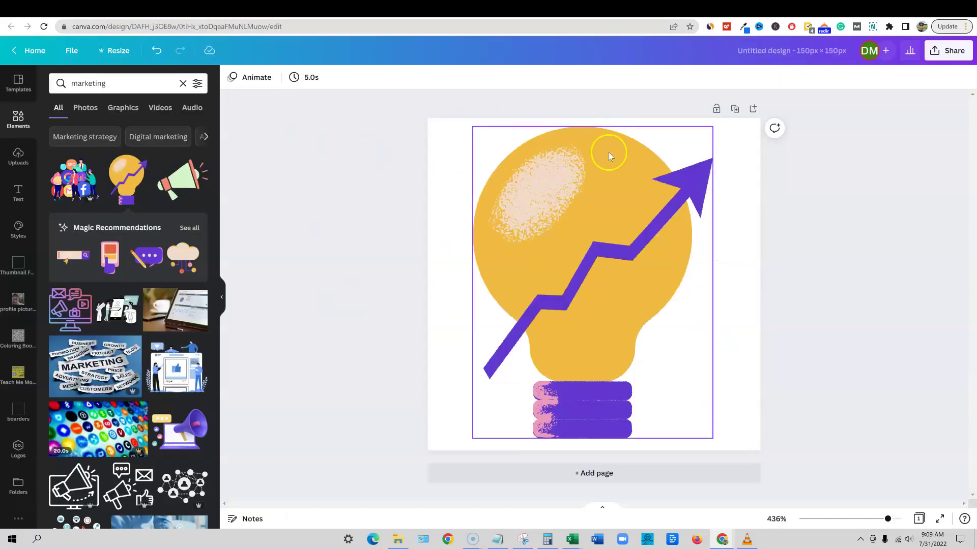
click(941, 50)
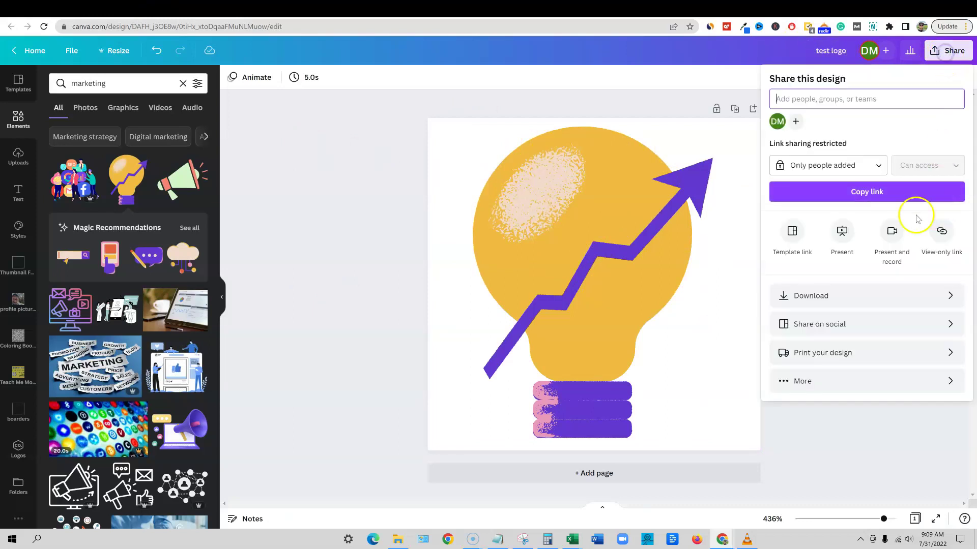
Upload test logo.png from Downloads as a new Media library item
click(884, 9)
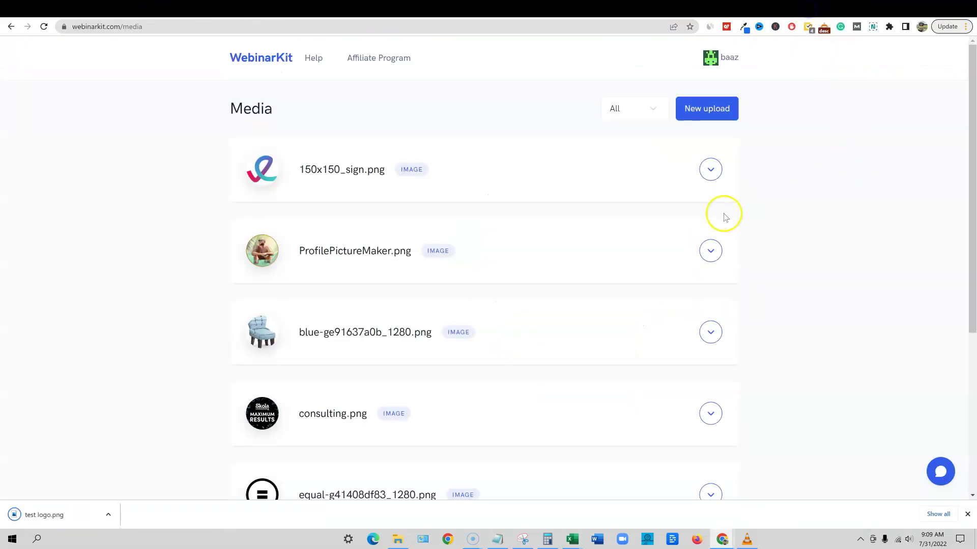
click(725, 115)
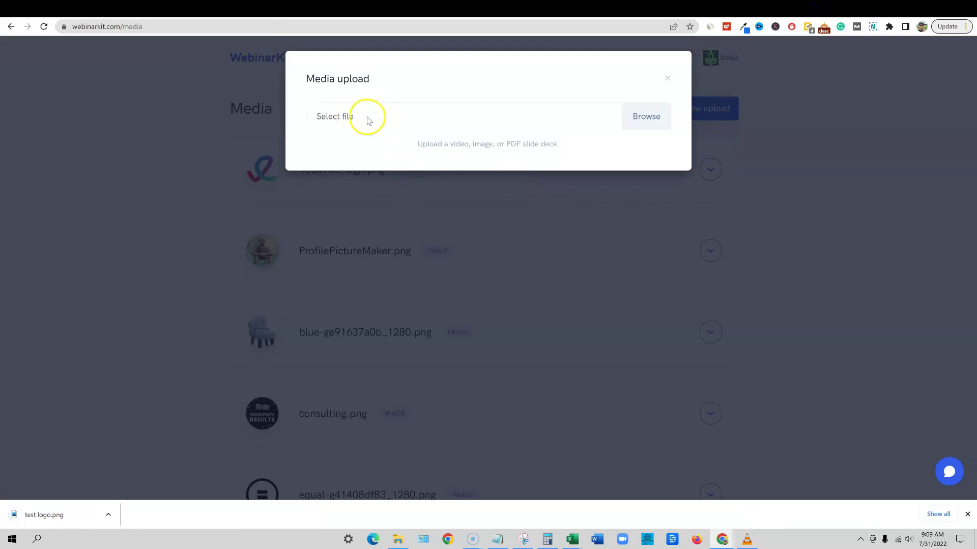
click(645, 118)
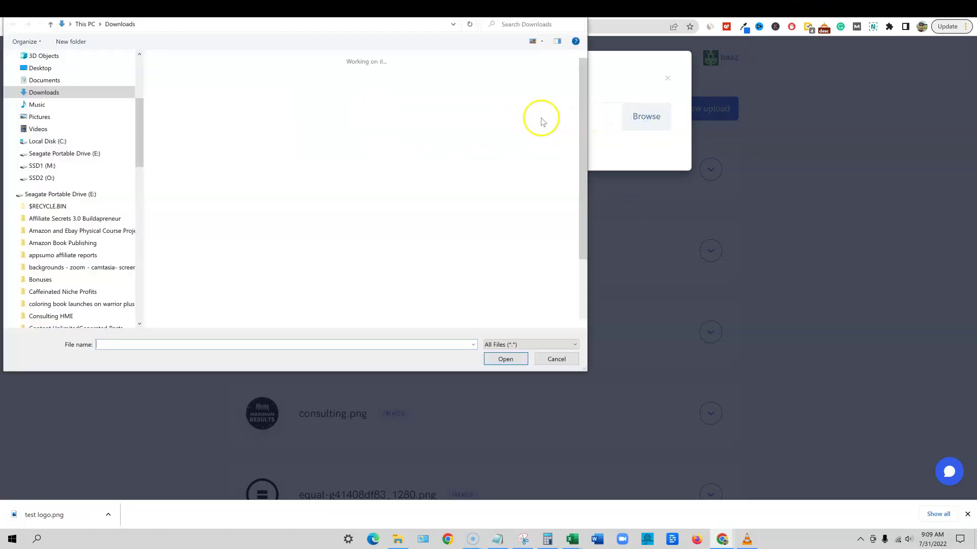
click(194, 124)
click(506, 359)
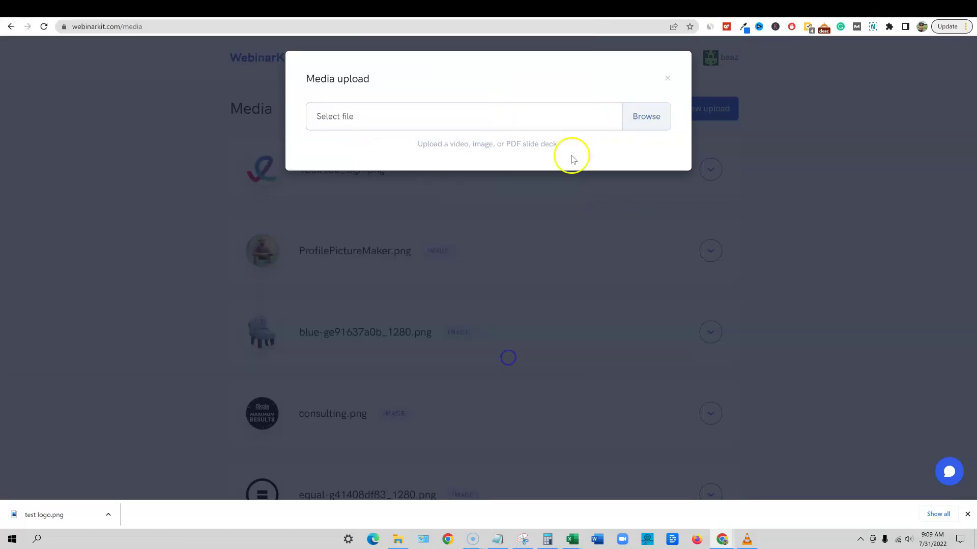
click(967, 514)
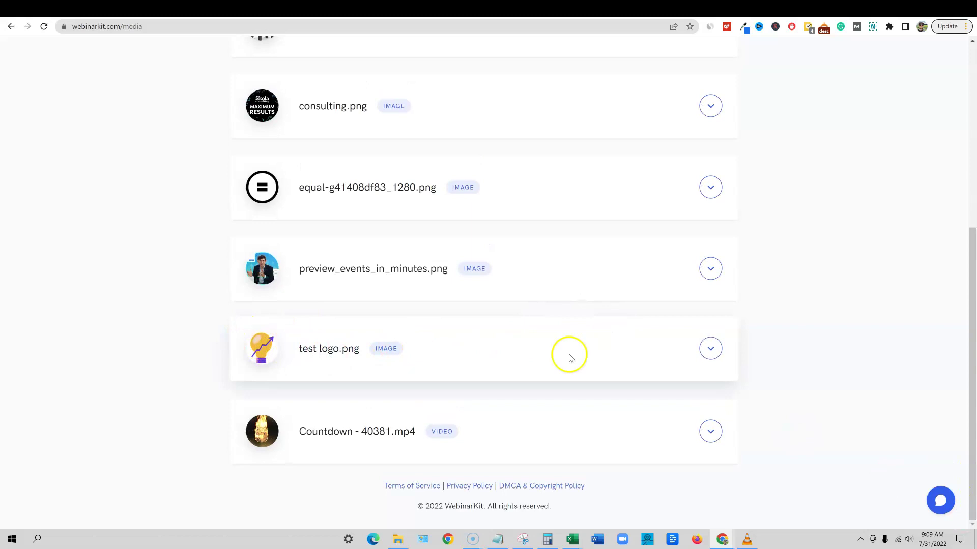
Scroll to the top of the Media library and open, then close, the account menu
scroll(693, 361, up, 1)
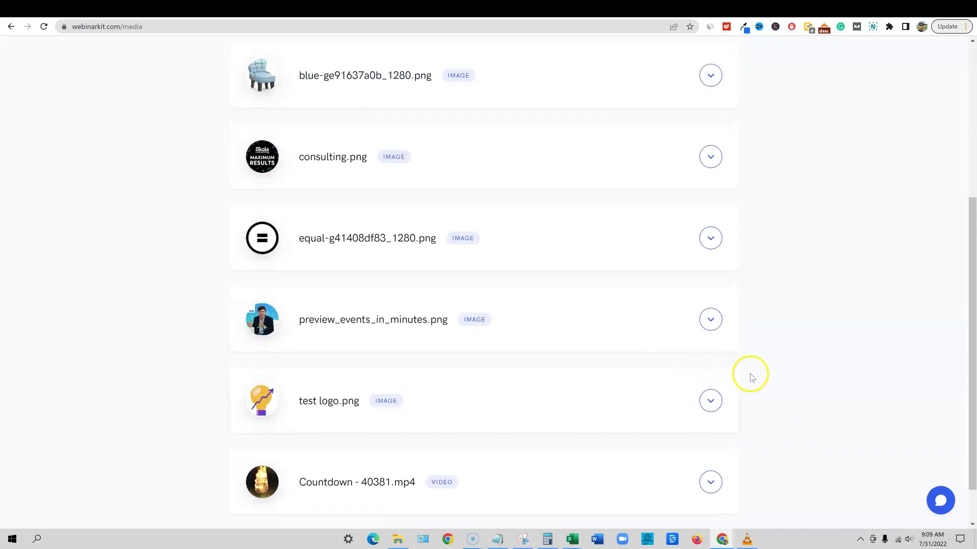
scroll(753, 306, up, 5)
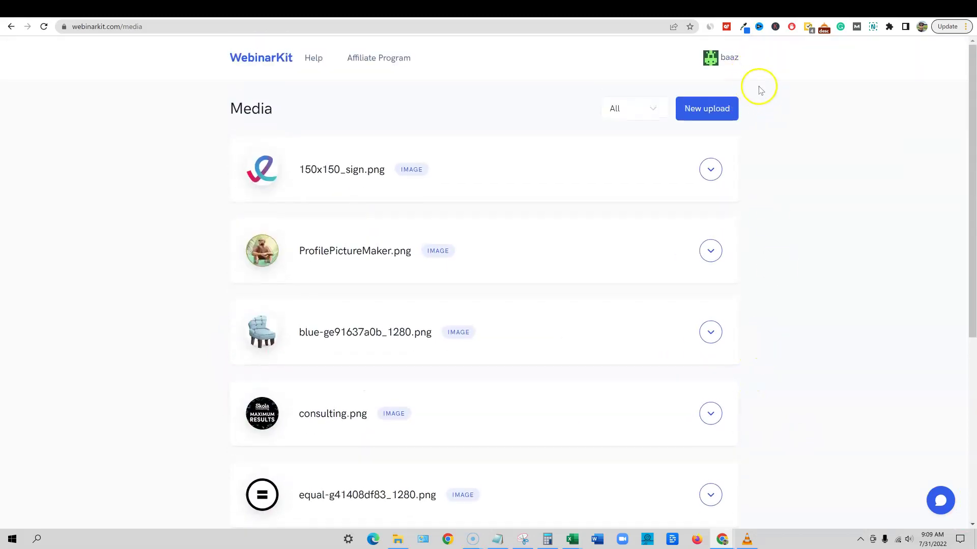
click(729, 60)
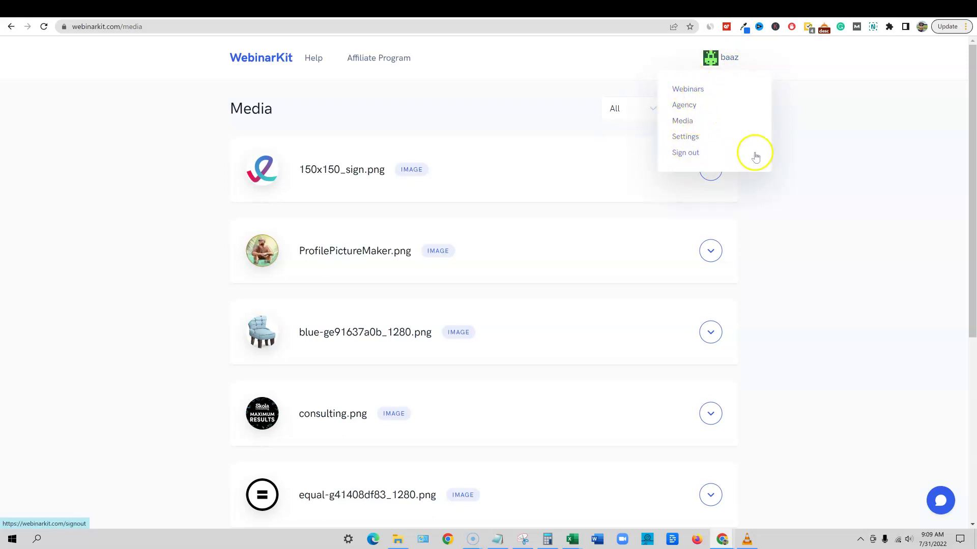
click(782, 150)
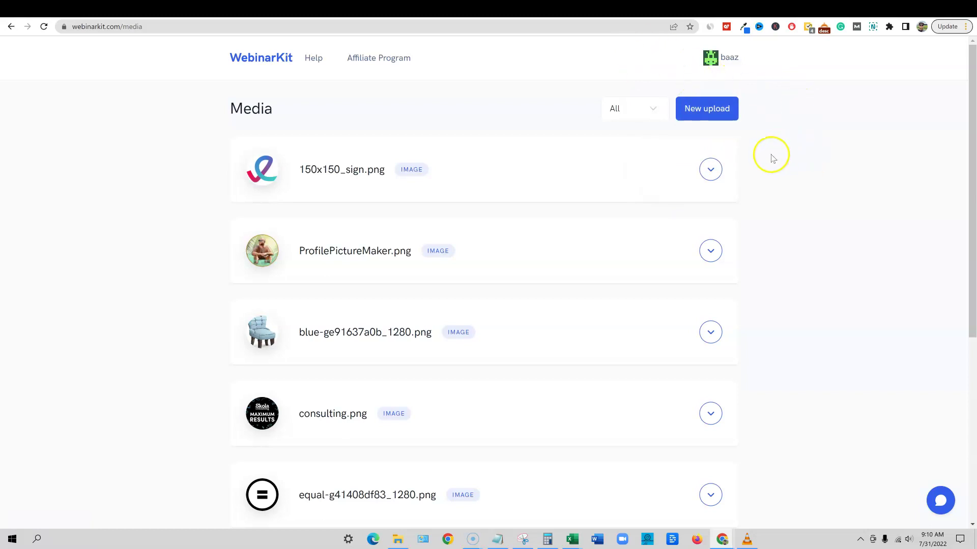
click(313, 59)
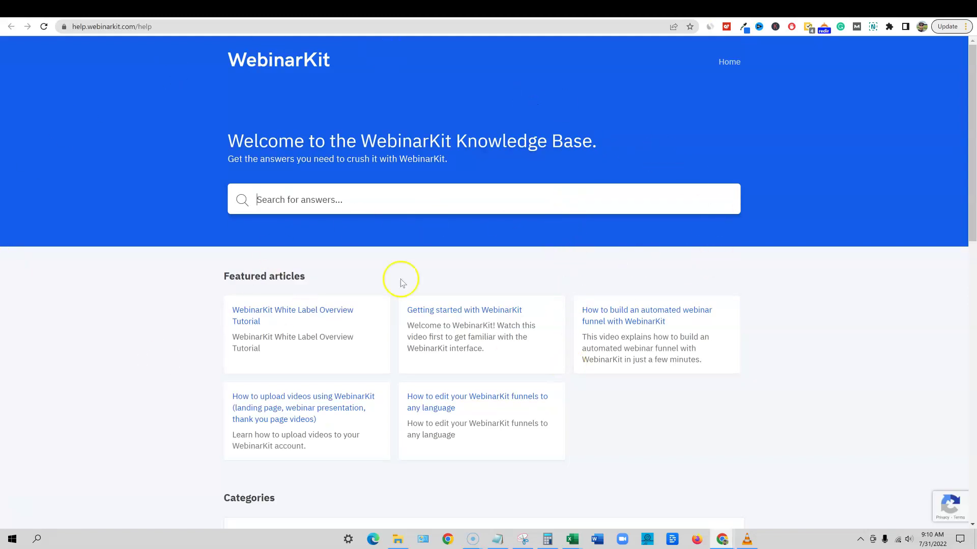
scroll(432, 393, down, 6)
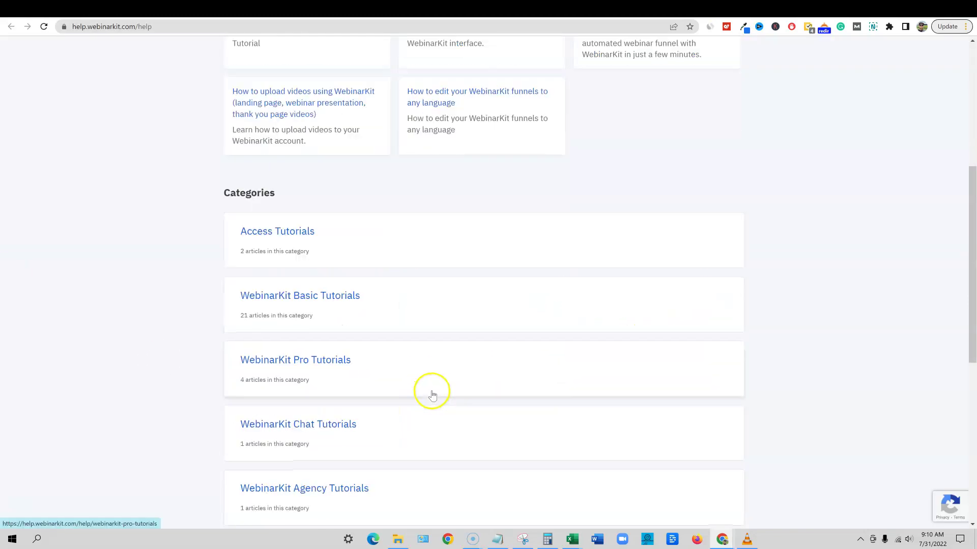
scroll(437, 363, down, 4)
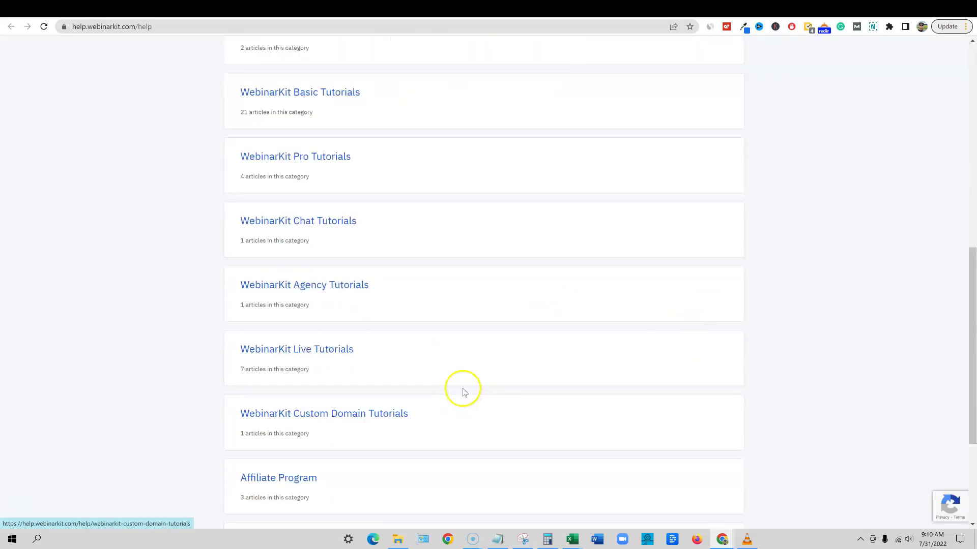
scroll(458, 387, up, 1)
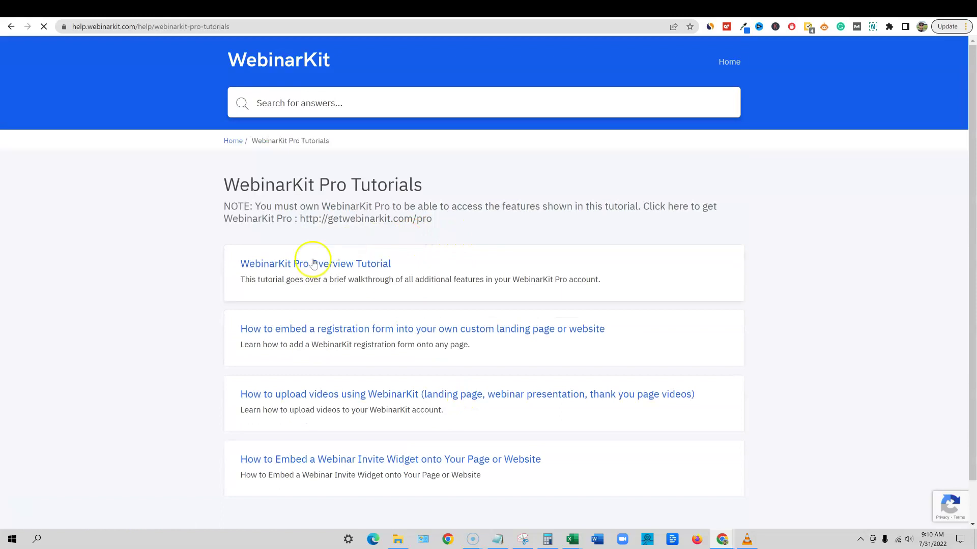
click(358, 264)
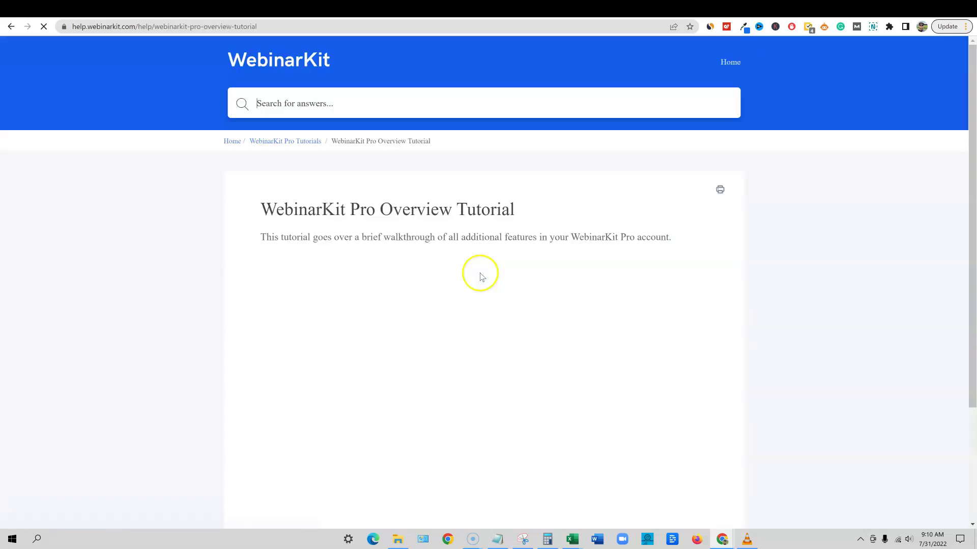
scroll(562, 281, down, 3)
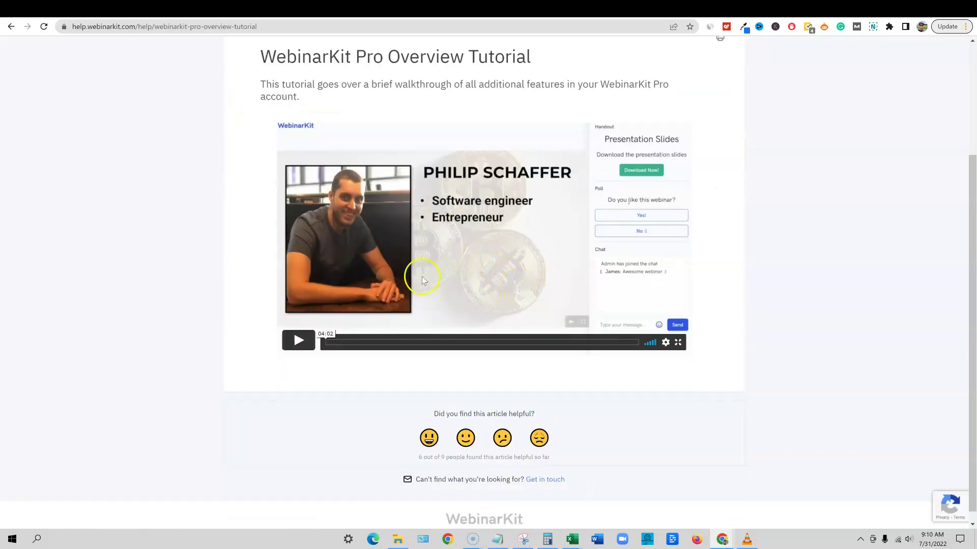
scroll(647, 389, up, 3)
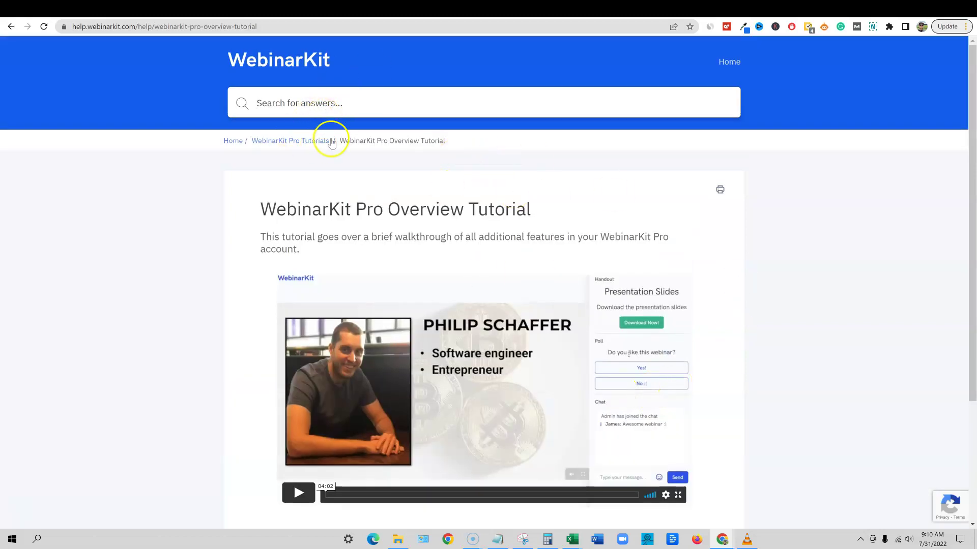
click(731, 62)
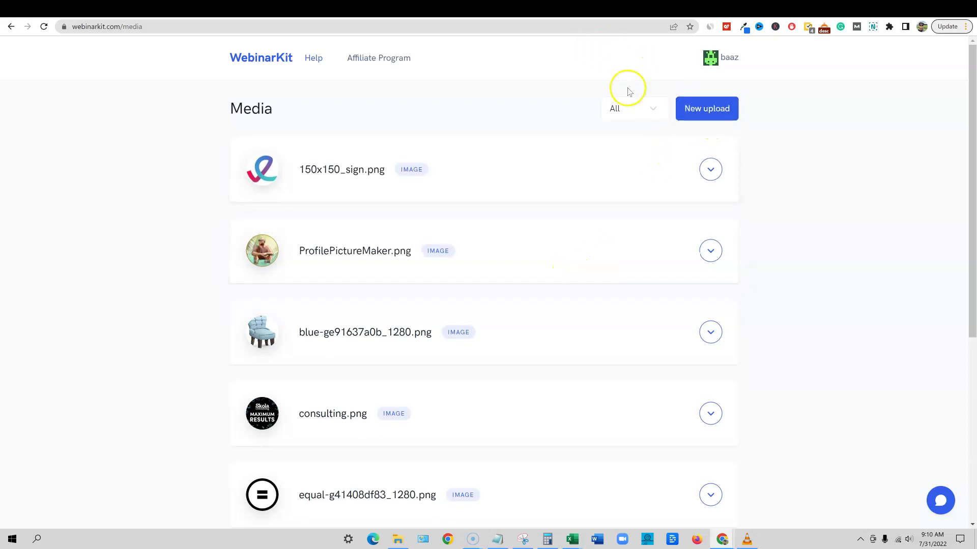
Go to the Webinars list and open the automated Skola webinar's options to view its analytics
mouse_move(710, 60)
click(690, 87)
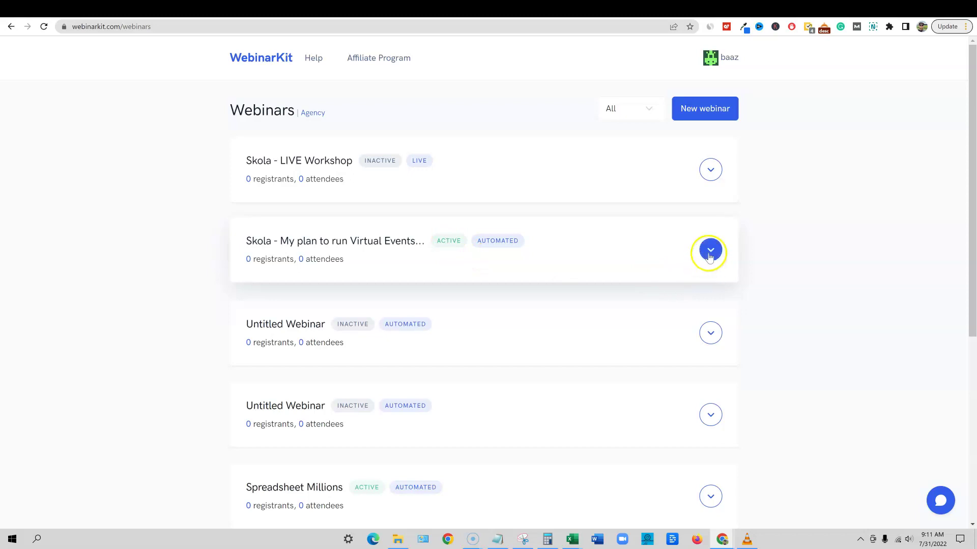
click(710, 254)
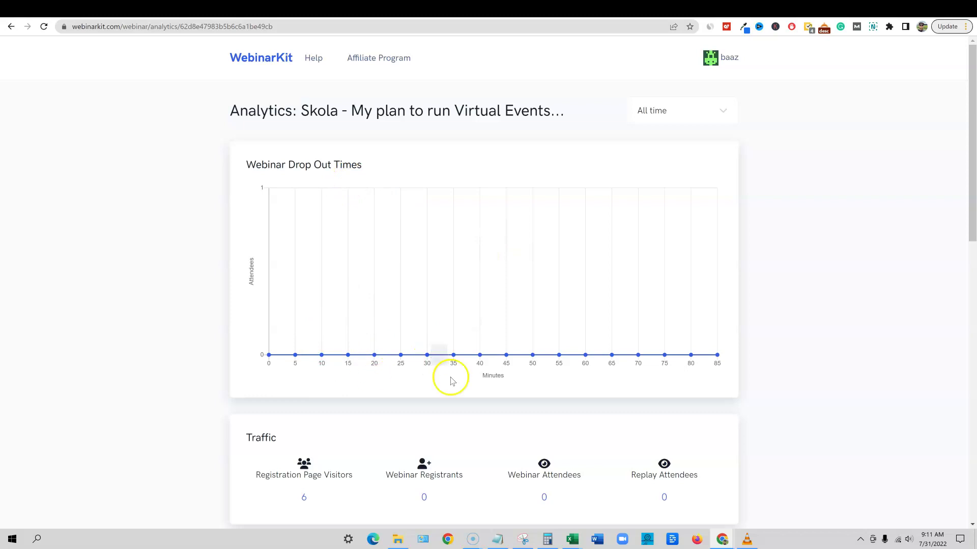
Scroll through the Skola analytics and check the date range, keeping it on All time
scroll(520, 382, down, 3)
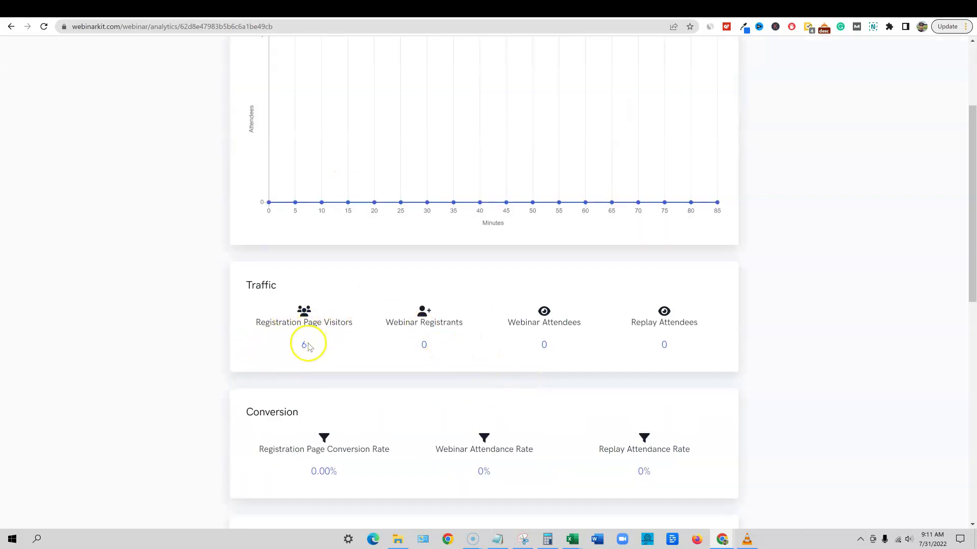
scroll(509, 392, down, 3)
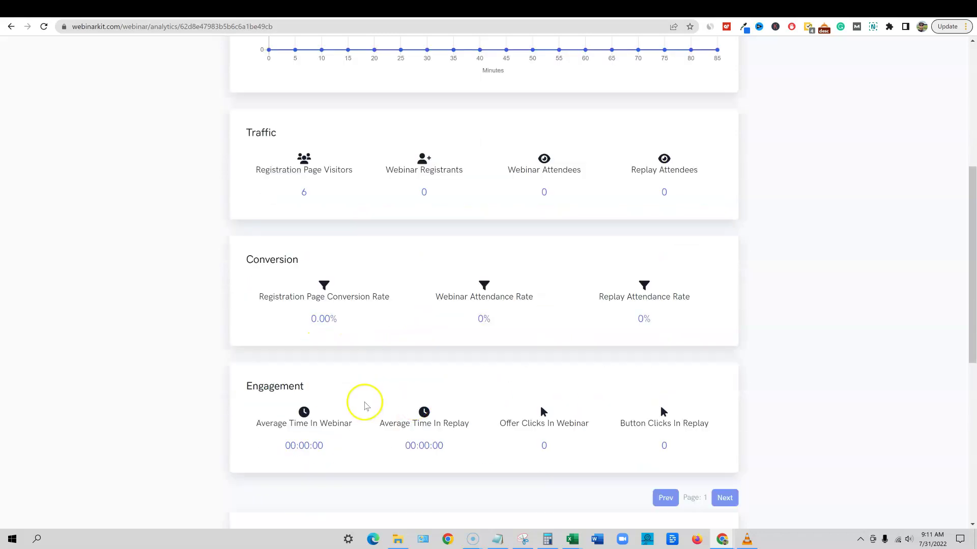
scroll(539, 422, down, 3)
scroll(511, 417, down, 3)
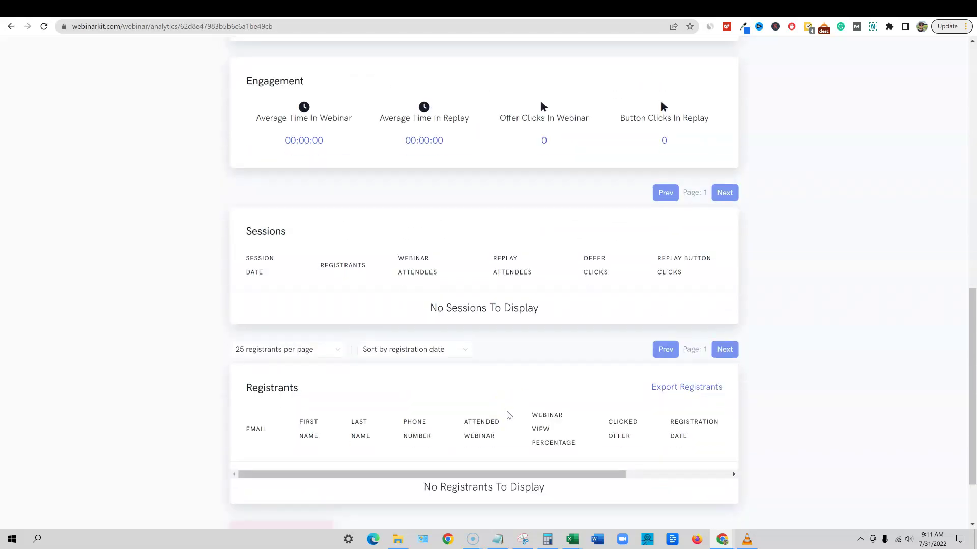
scroll(514, 407, down, 2)
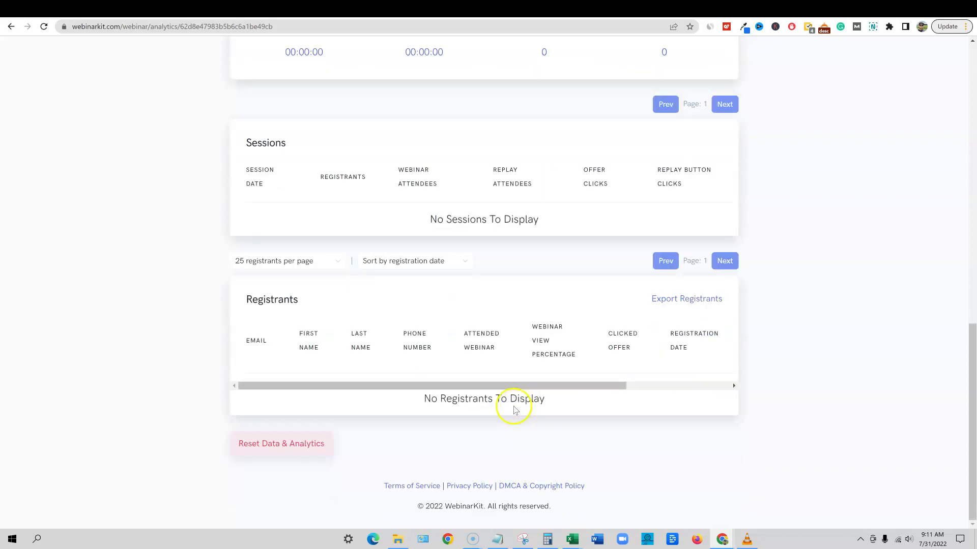
scroll(510, 410, up, 4)
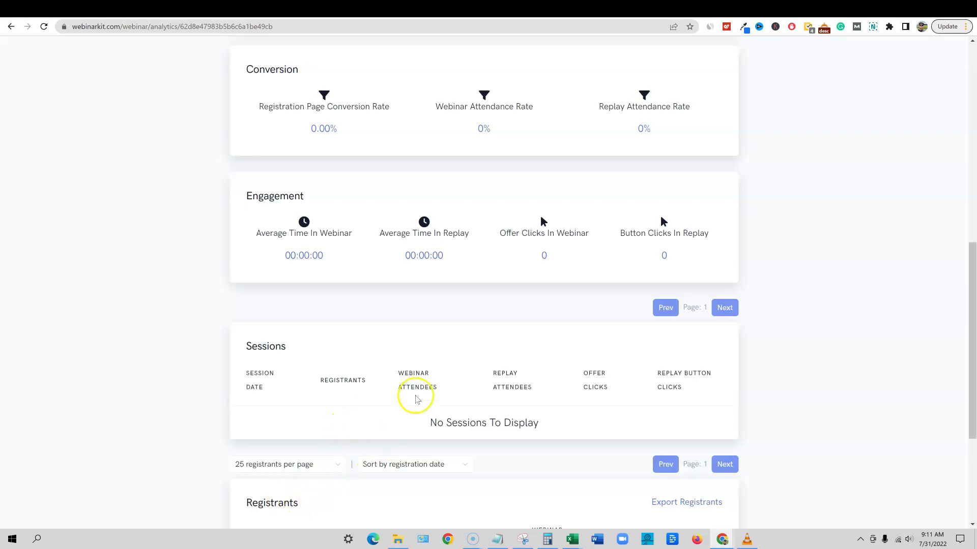
scroll(387, 376, up, 5)
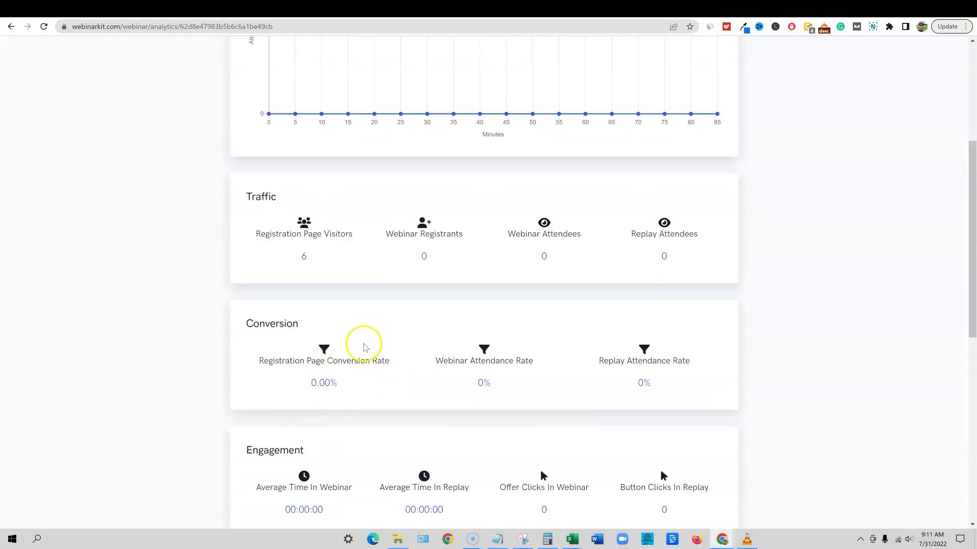
scroll(562, 381, up, 5)
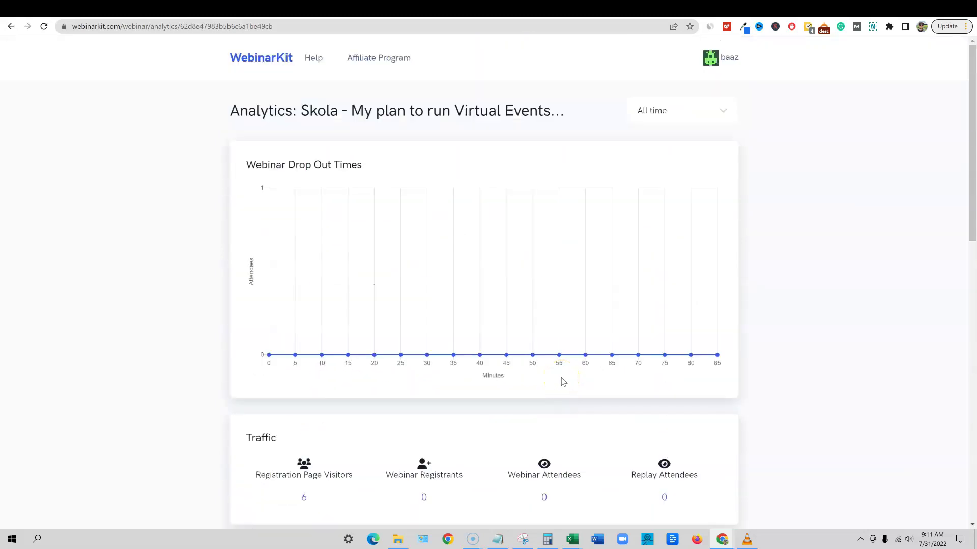
click(723, 109)
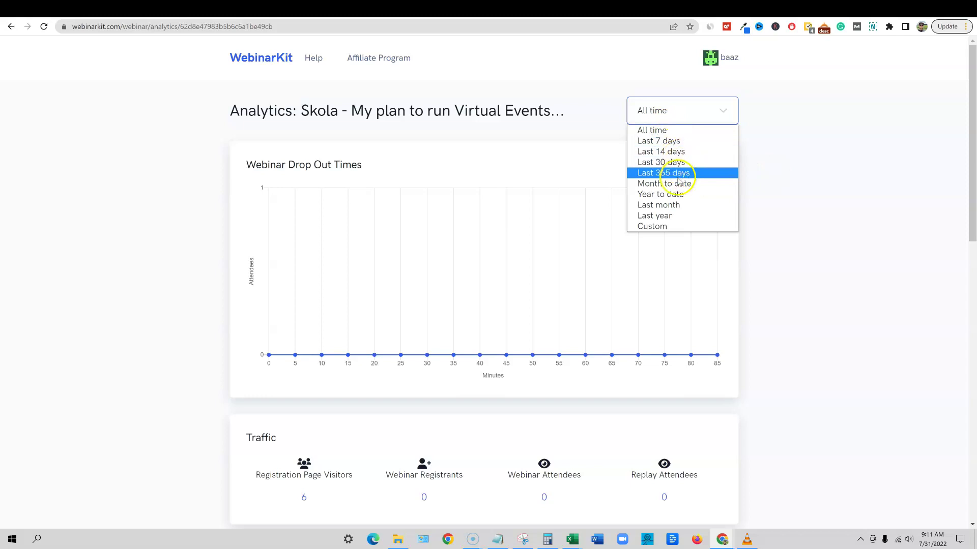
click(793, 152)
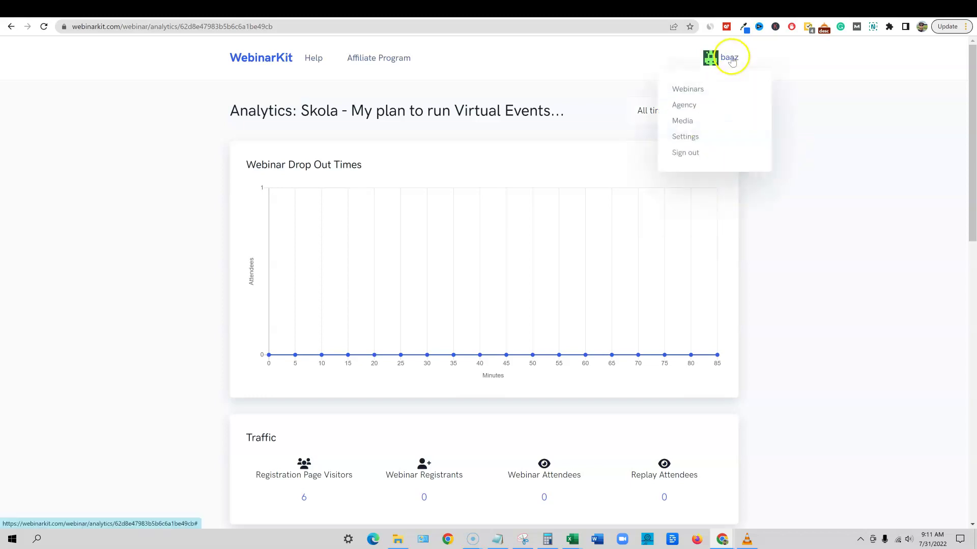
Back on the Webinars list, get the virtual events webinar's links and open its Registration page
click(11, 26)
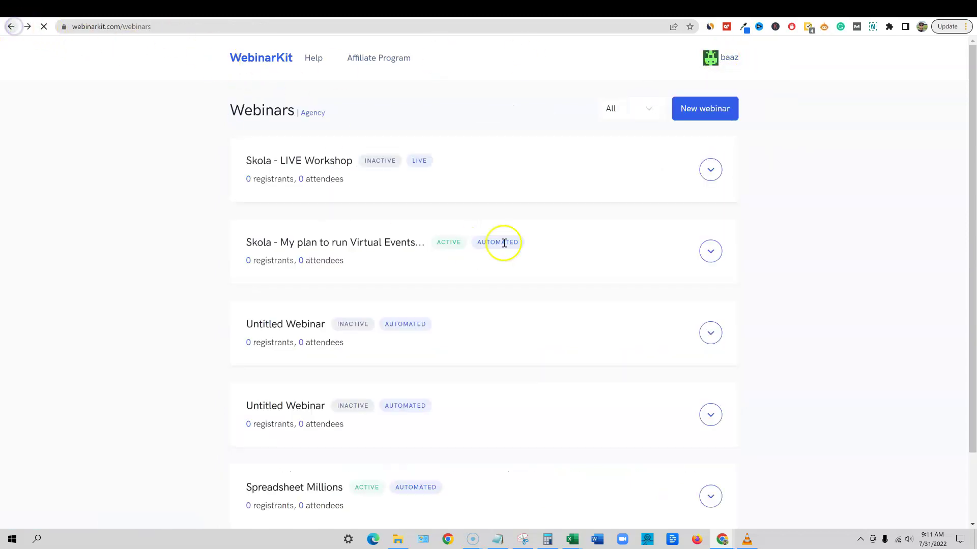
click(703, 257)
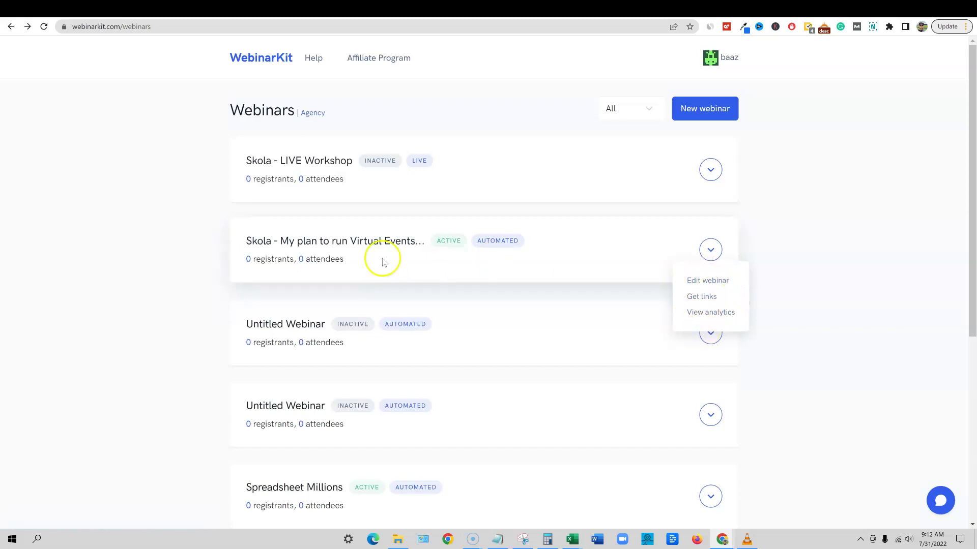
click(707, 299)
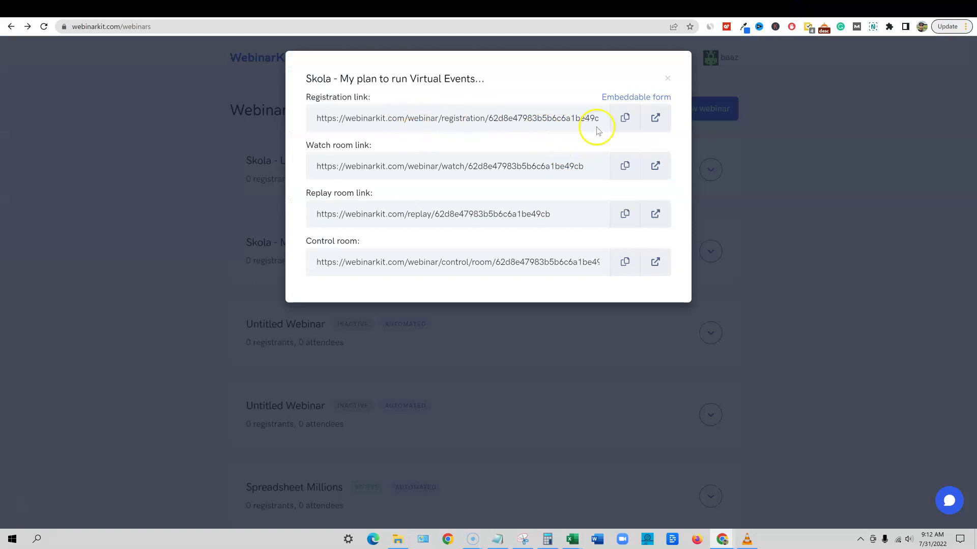
click(655, 118)
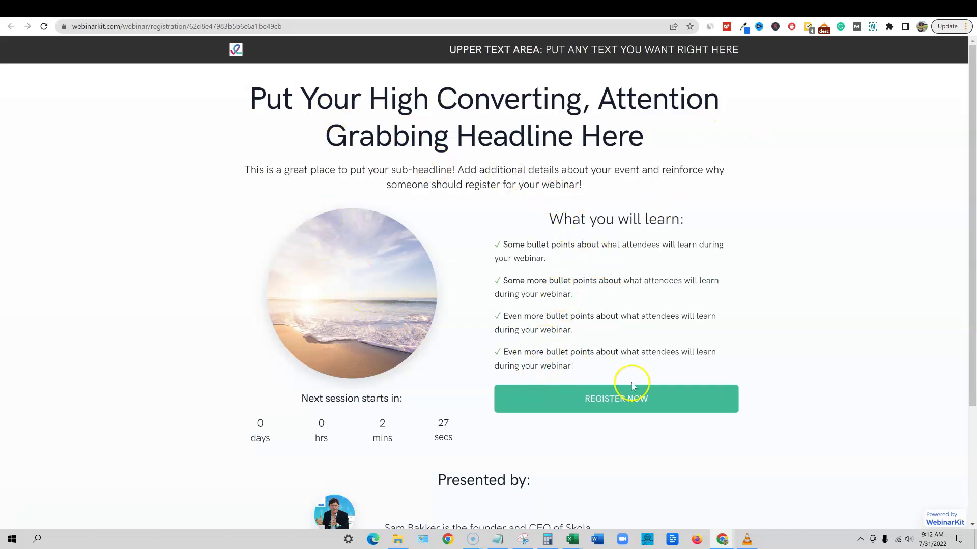
scroll(655, 404, down, 3)
scroll(686, 414, up, 3)
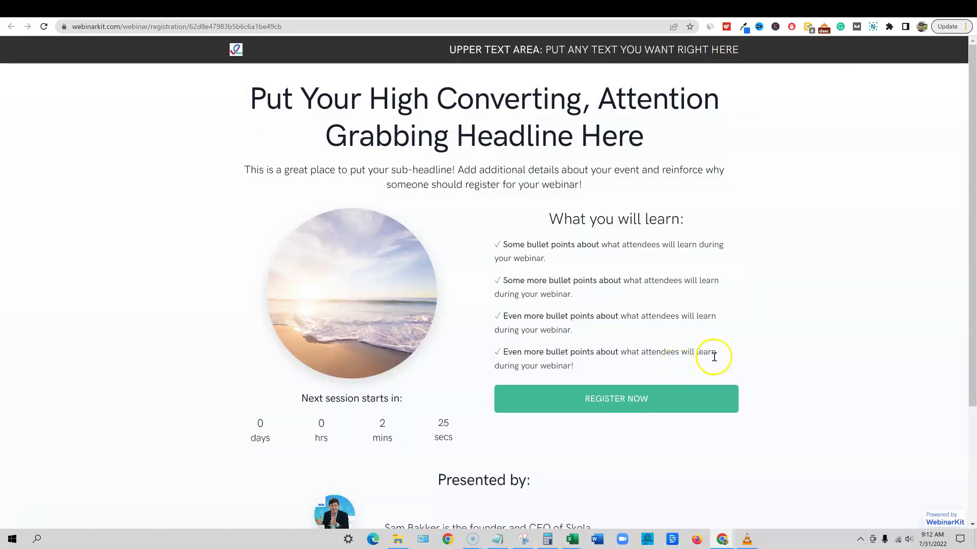
scroll(714, 357, down, 3)
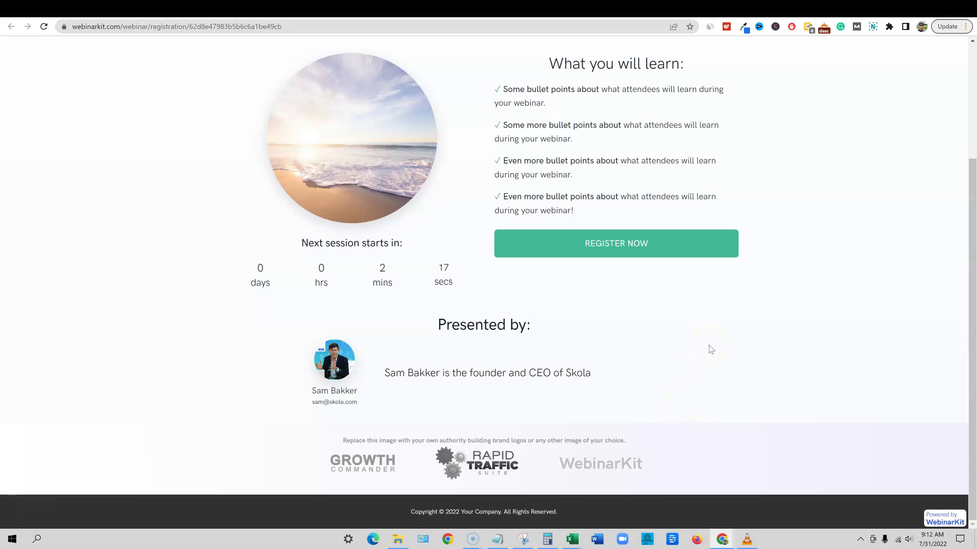
scroll(711, 349, up, 1)
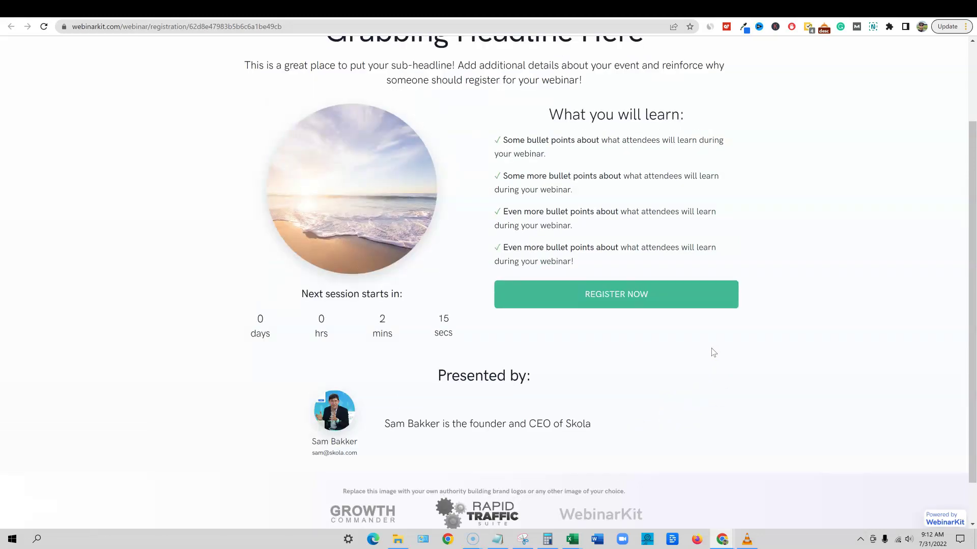
scroll(713, 352, up, 1)
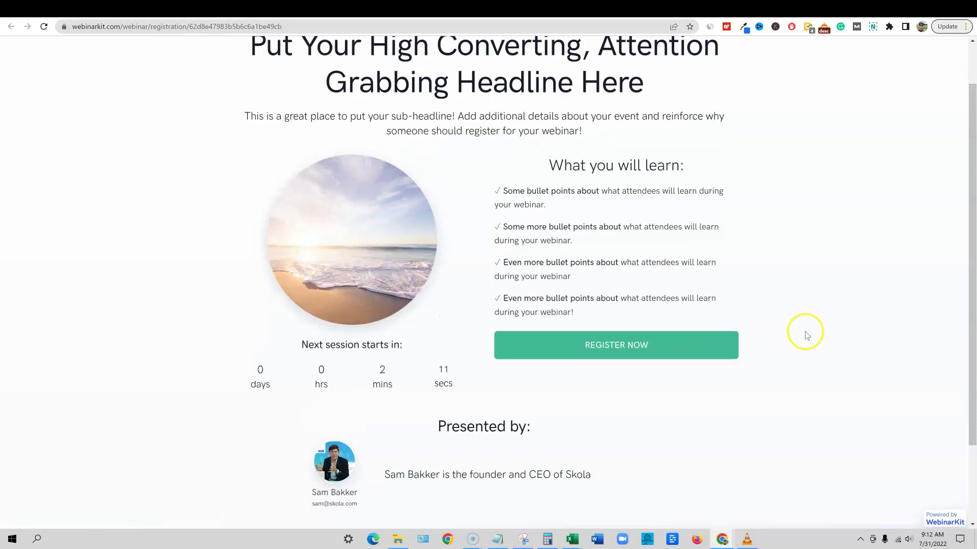
scroll(806, 336, up, 1)
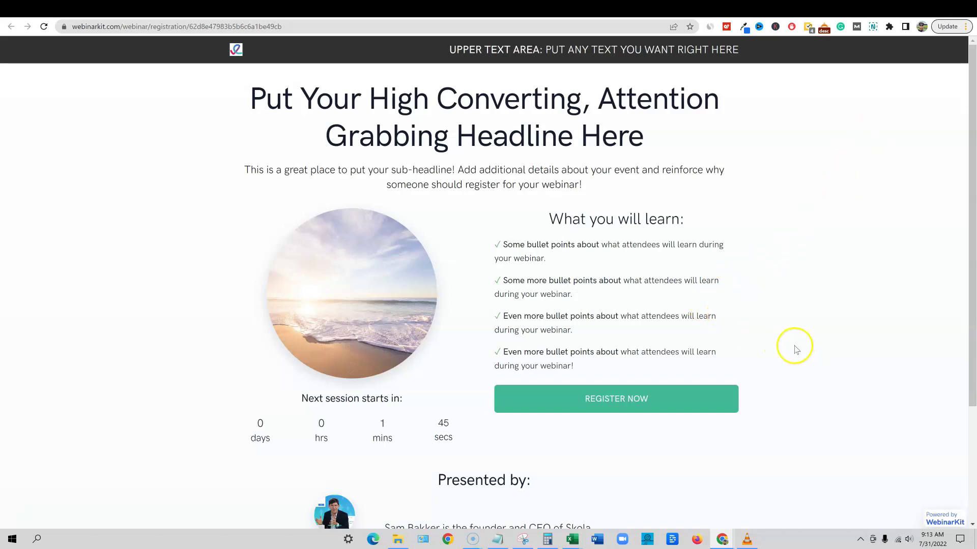
click(625, 400)
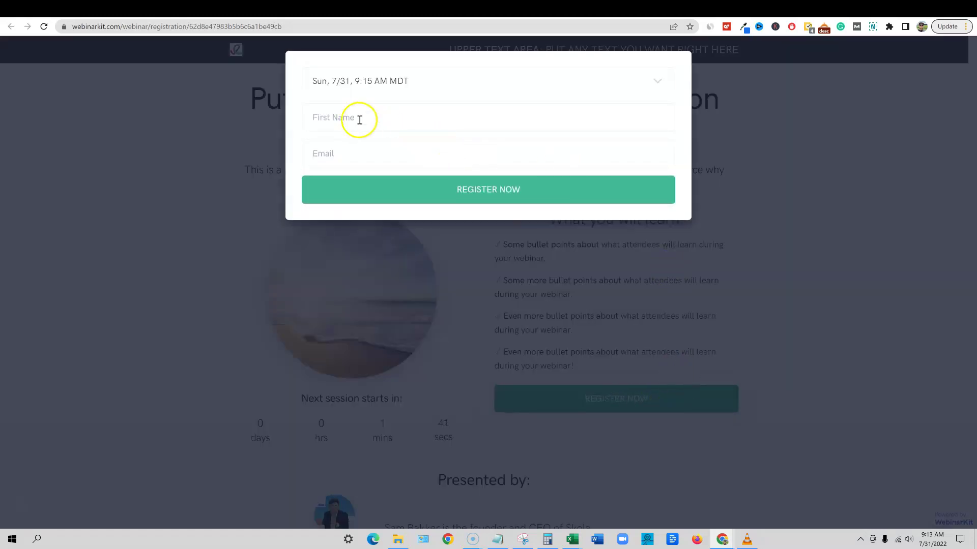
click(656, 83)
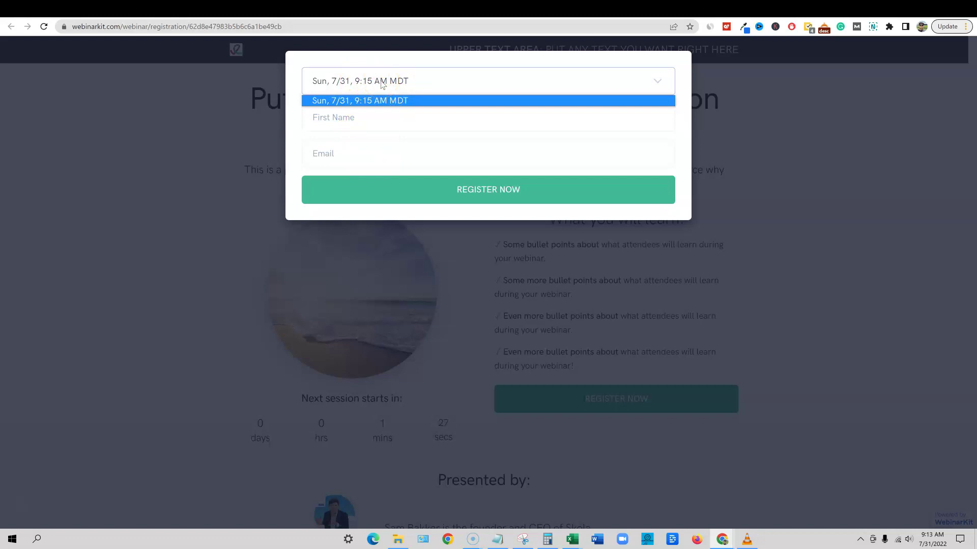
click(424, 77)
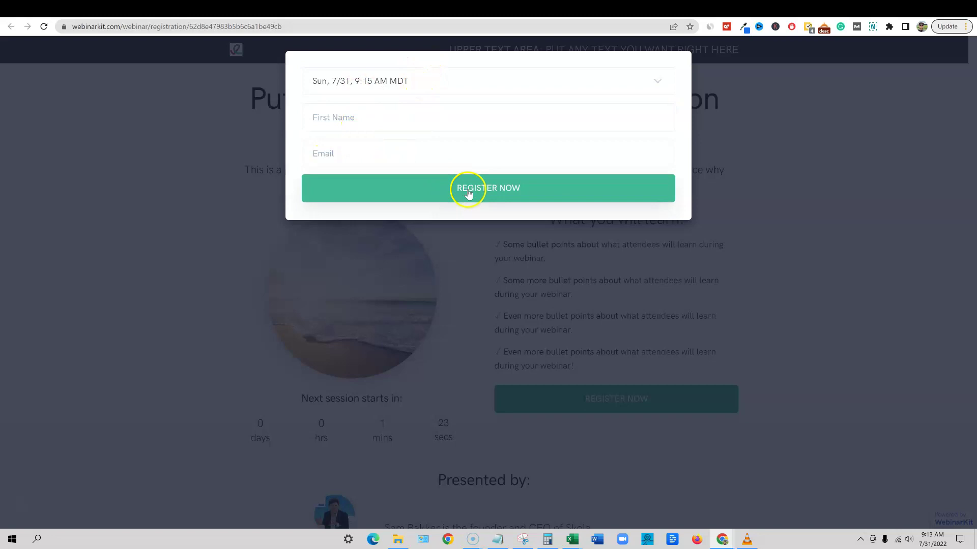
click(408, 81)
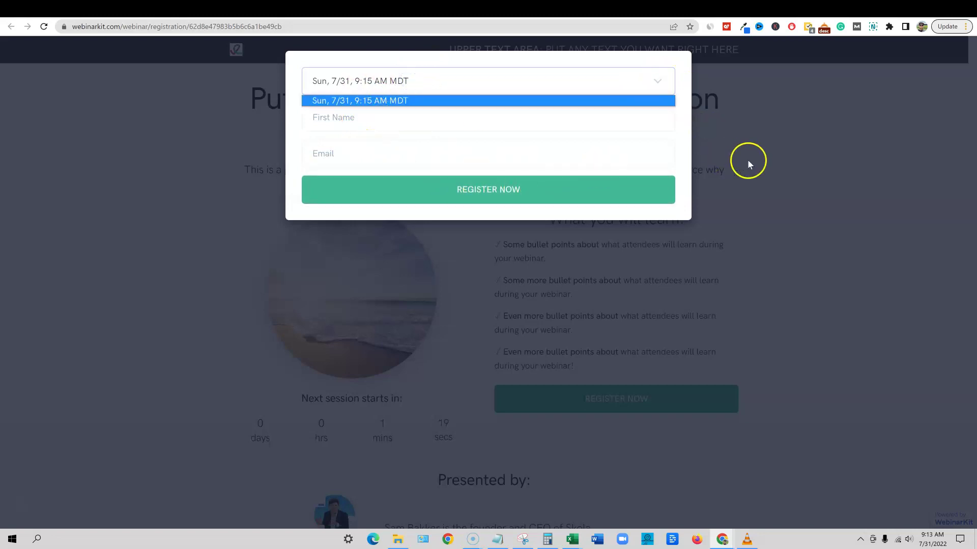
click(779, 162)
scroll(711, 218, down, 3)
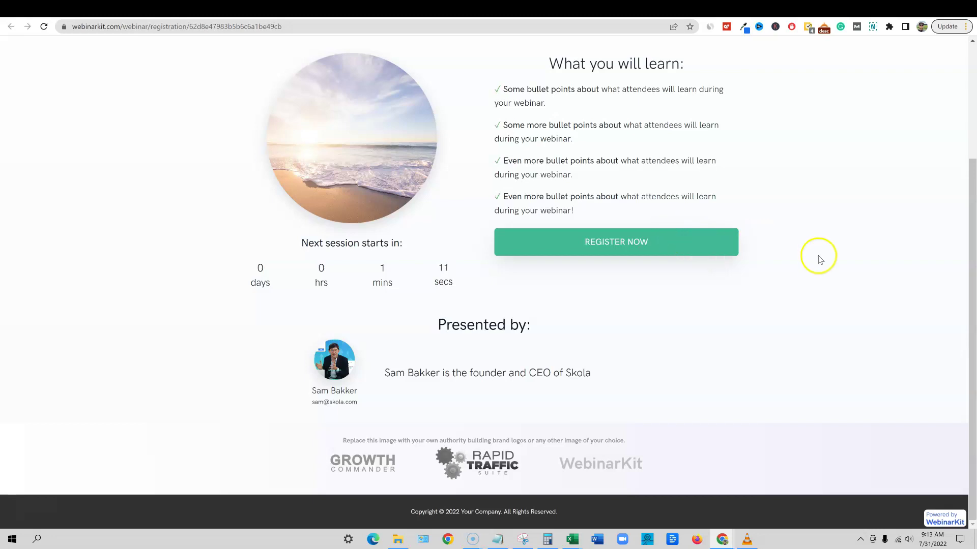
scroll(818, 261, up, 1)
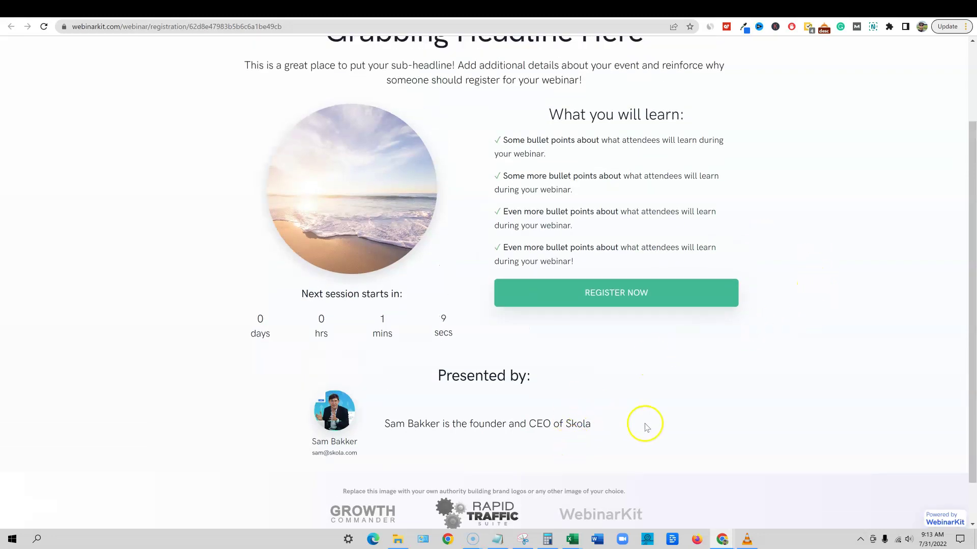
scroll(705, 389, up, 1)
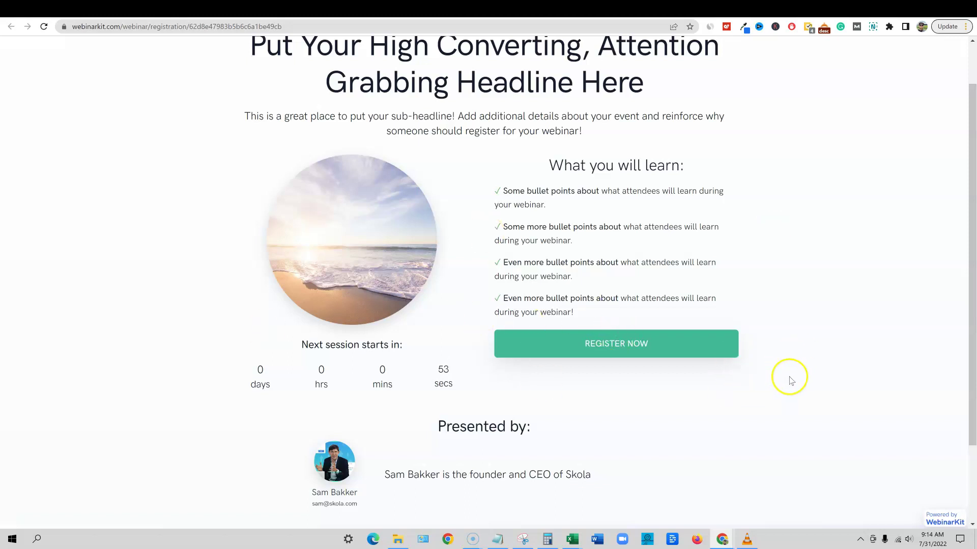
scroll(406, 216, up, 2)
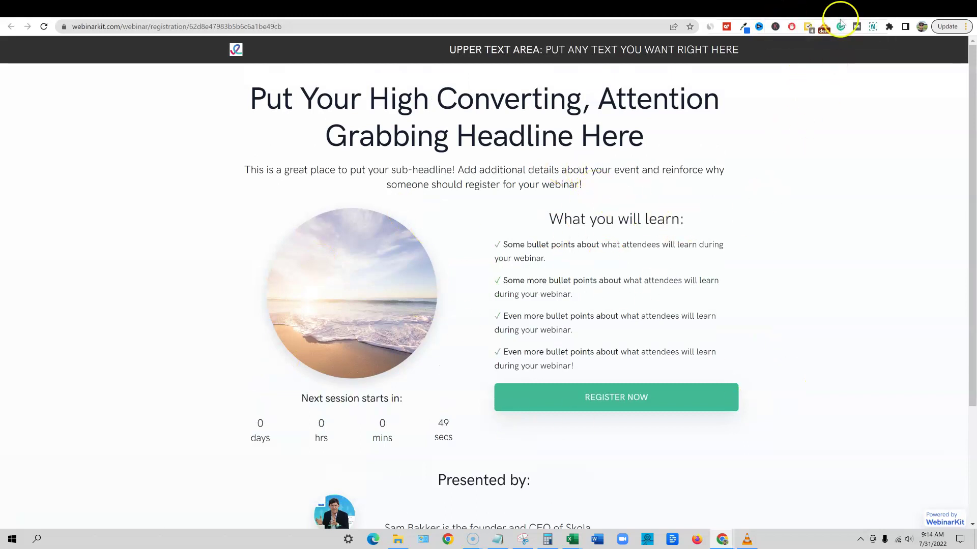
In the watch room, unmute the webinar audio, check the system volume, then mute it again
click(792, 12)
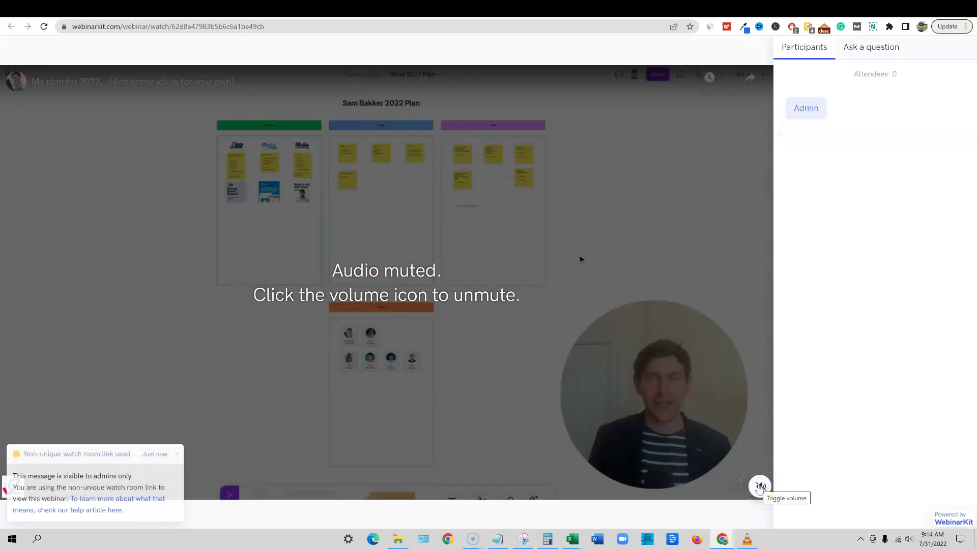
click(759, 486)
click(909, 540)
click(756, 484)
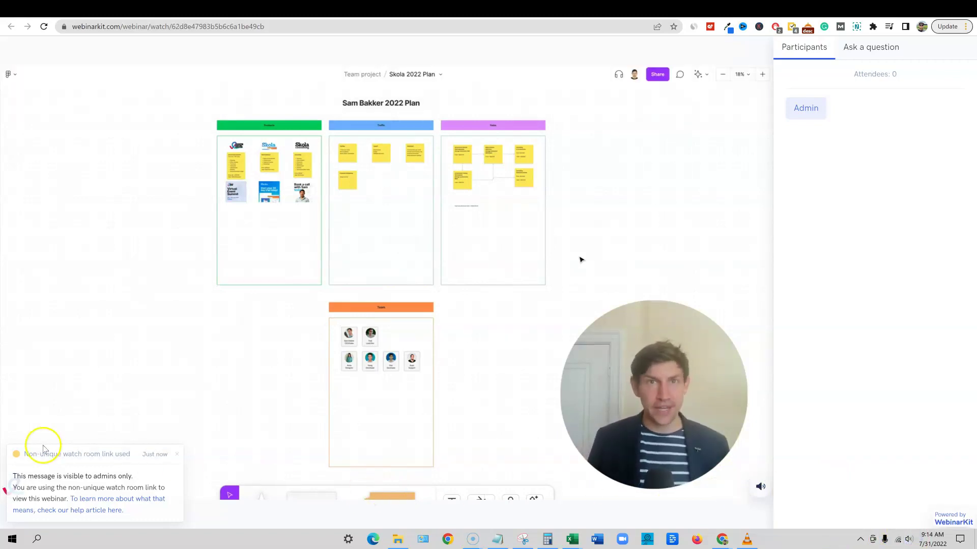
click(793, 307)
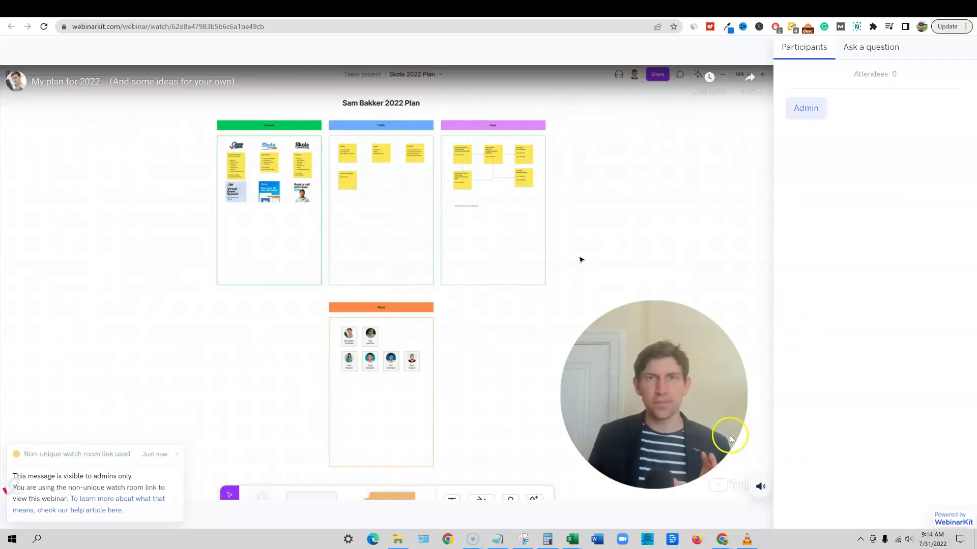
click(760, 488)
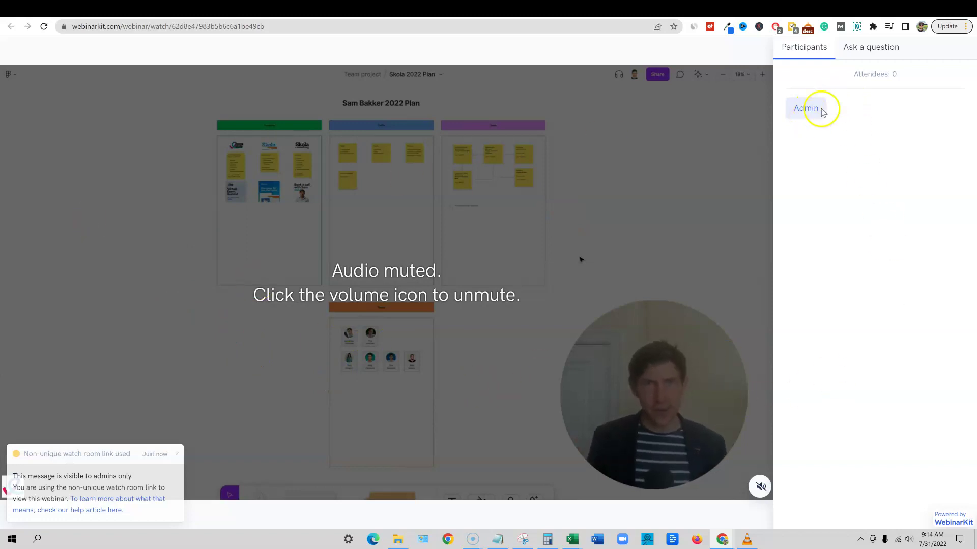
Try the 'Ask a question' email and question fields, then return to the Skola room links
click(876, 51)
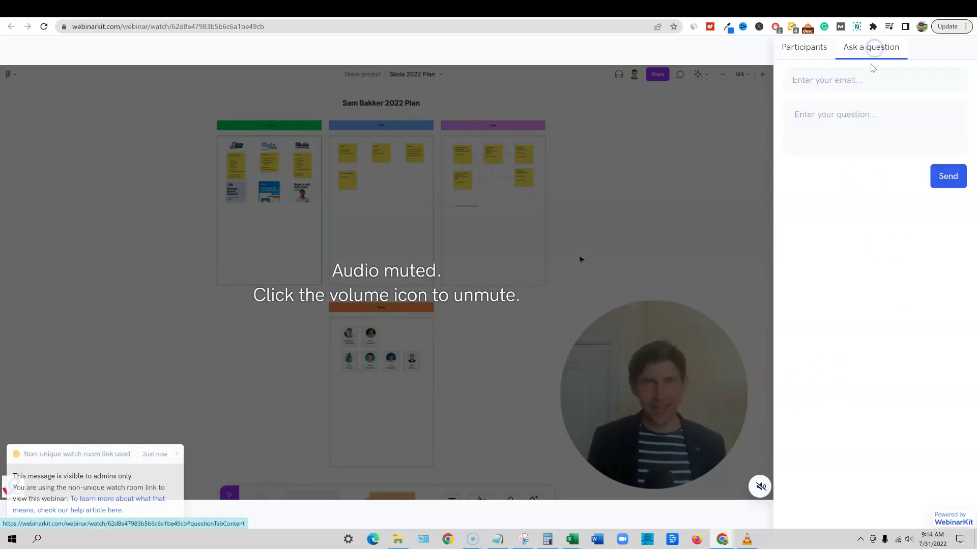
click(822, 79)
click(809, 121)
click(842, 241)
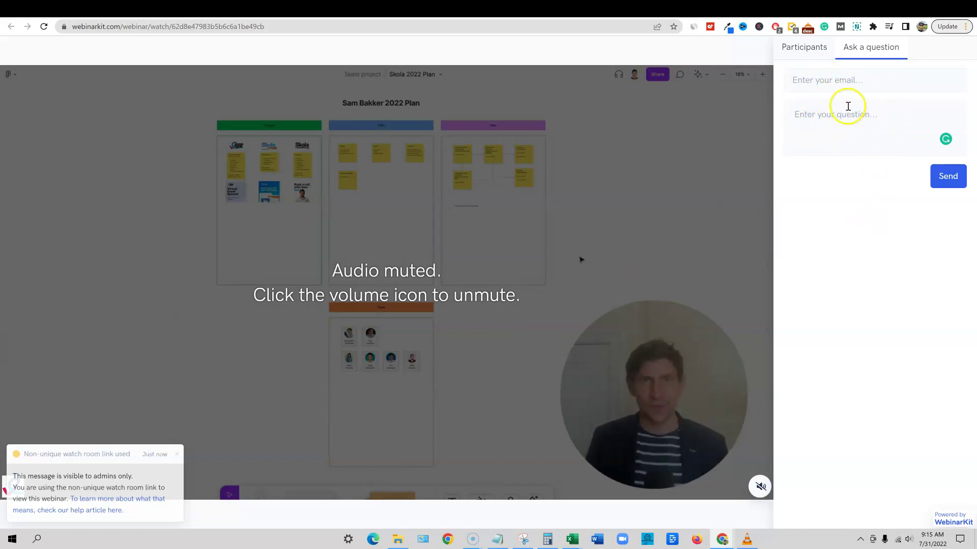
click(780, 11)
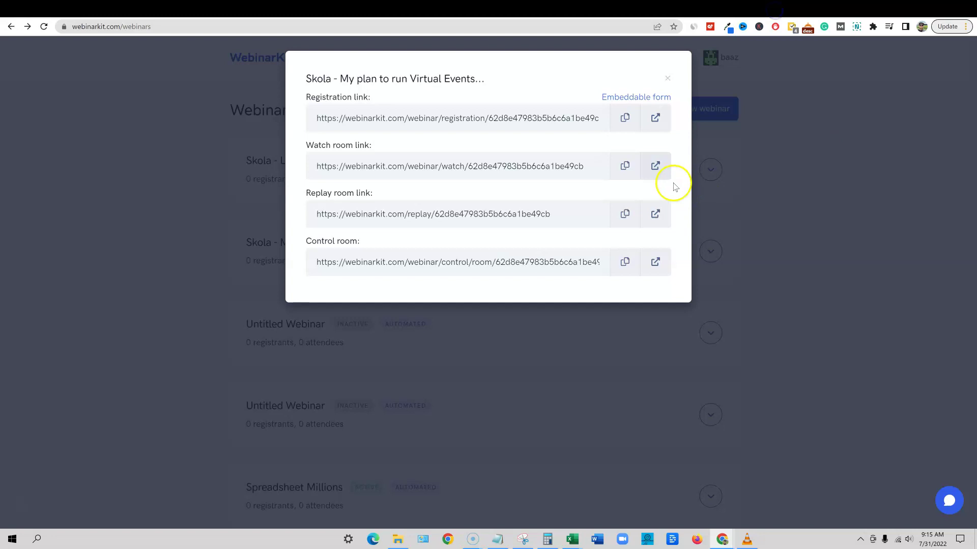
click(656, 215)
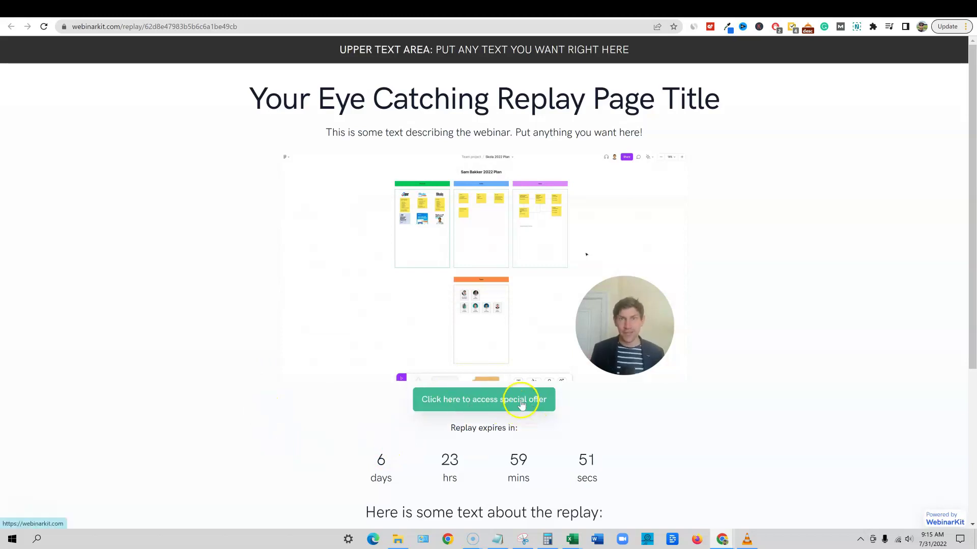
scroll(561, 411, down, 5)
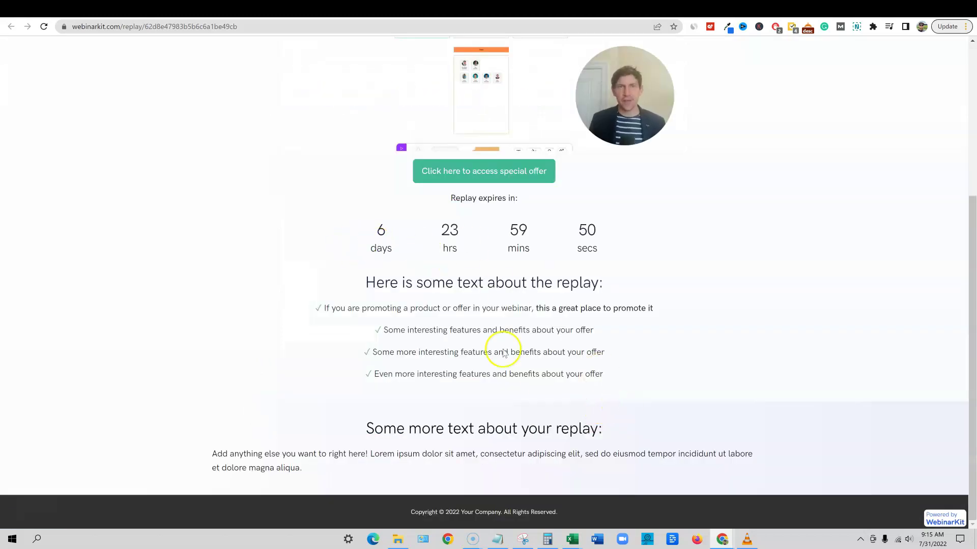
scroll(536, 377, up, 5)
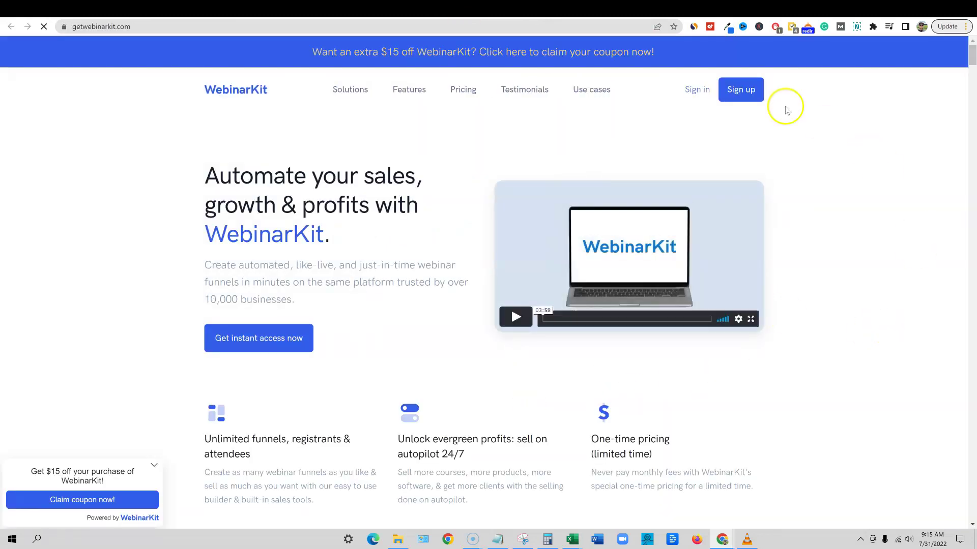
scroll(707, 385, down, 14)
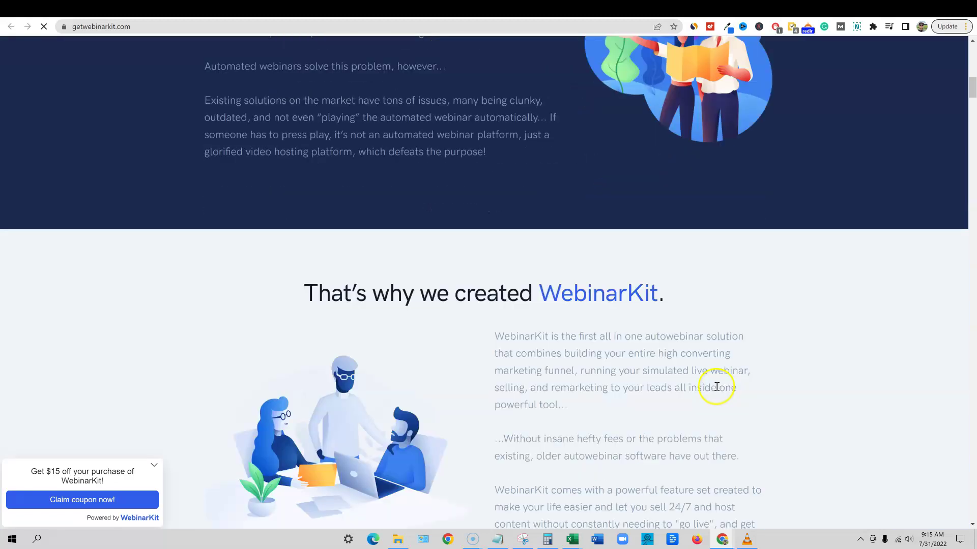
scroll(716, 383, up, 13)
scroll(718, 388, up, 1)
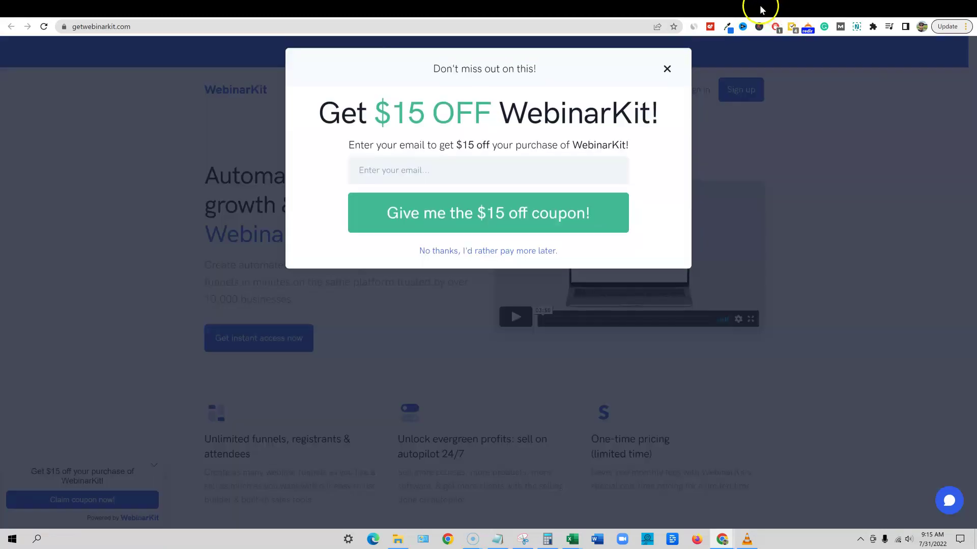
click(762, 9)
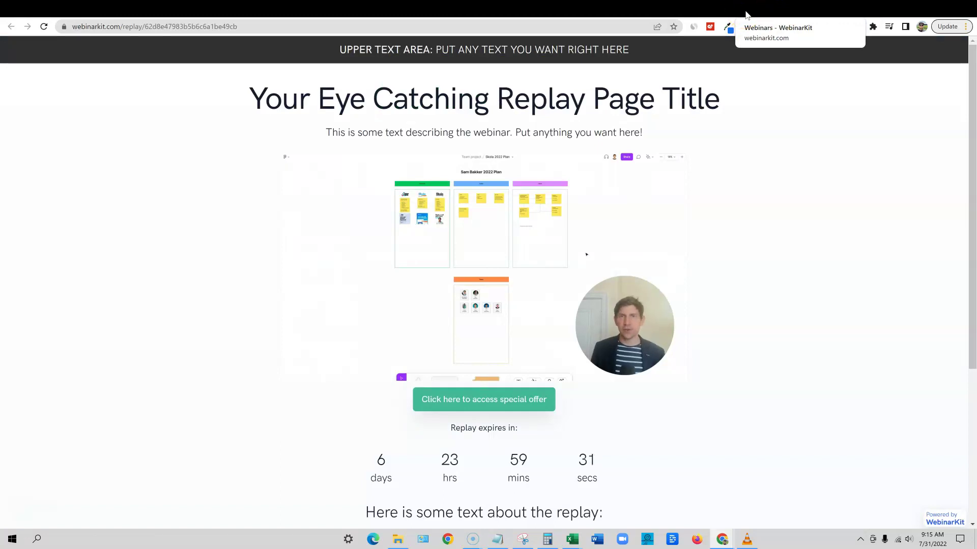
click(746, 15)
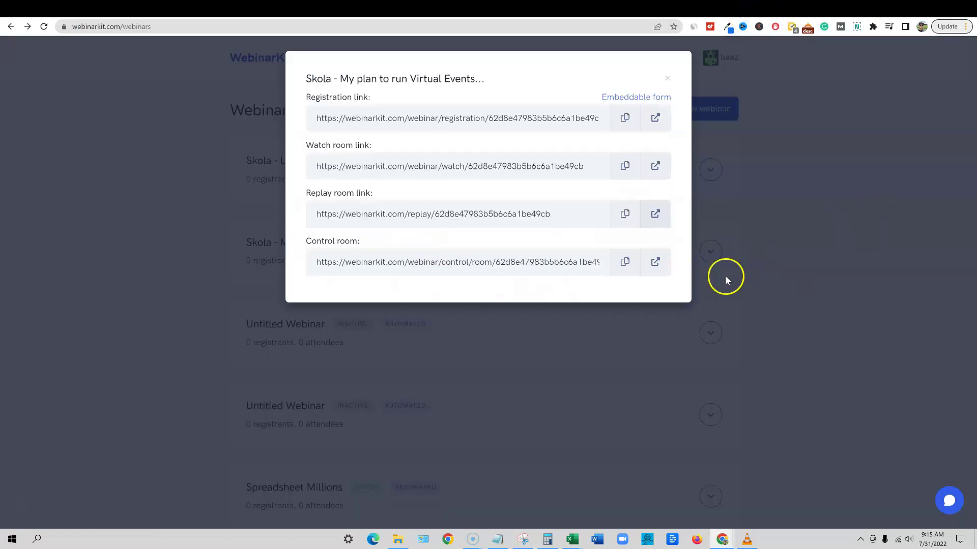
Close the links dialog and choose 'New automated webinar' from the New webinar dropdown
click(667, 78)
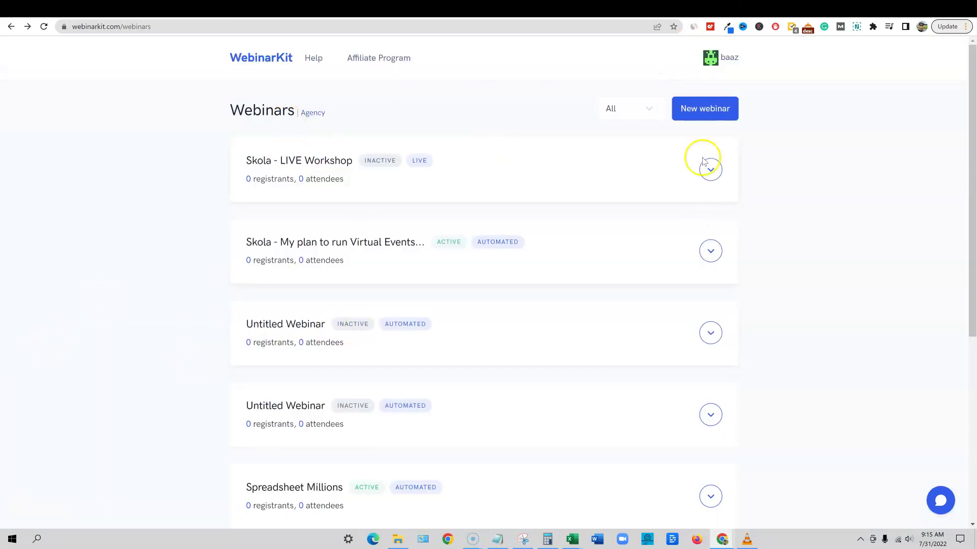
click(713, 109)
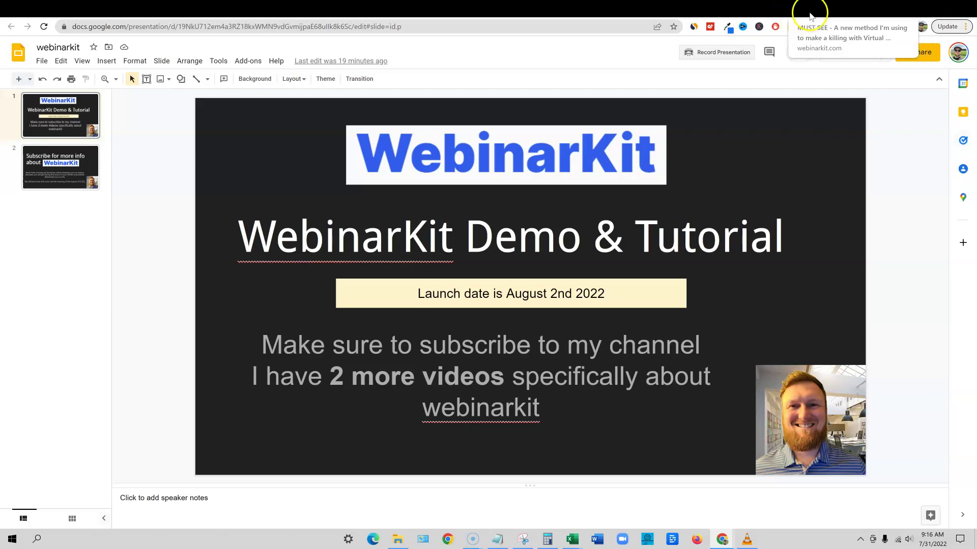
click(746, 11)
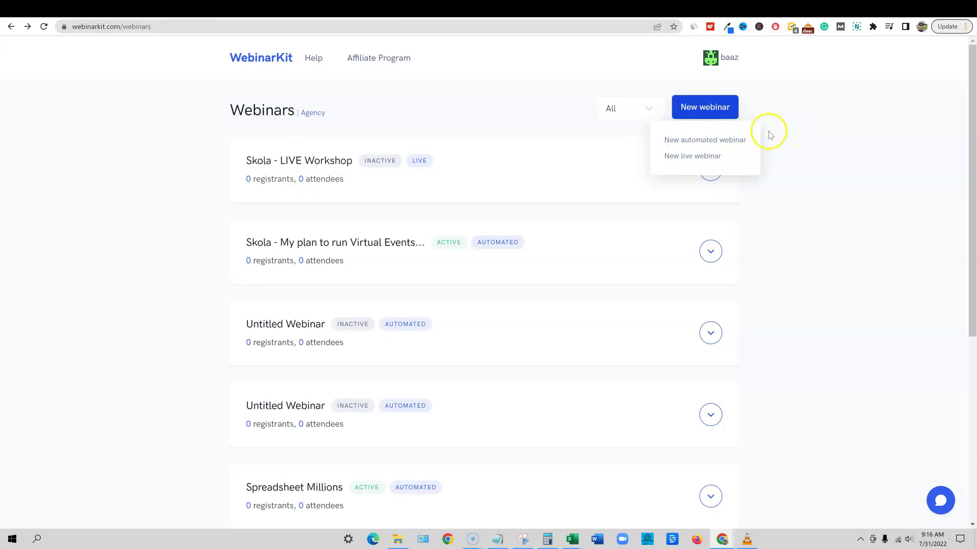
click(729, 145)
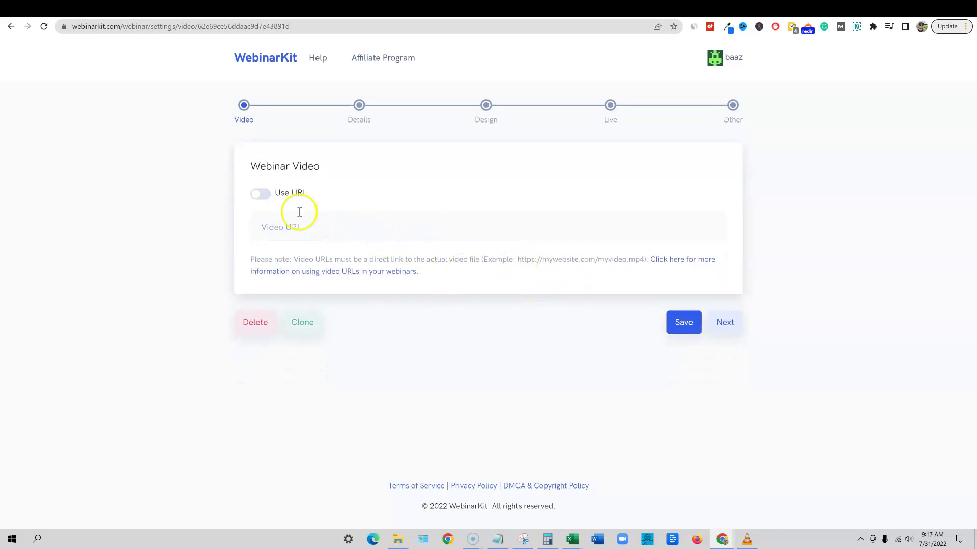
Look at the uploaded-video and Countdown video options, then keep 'Use URL' selected
click(260, 193)
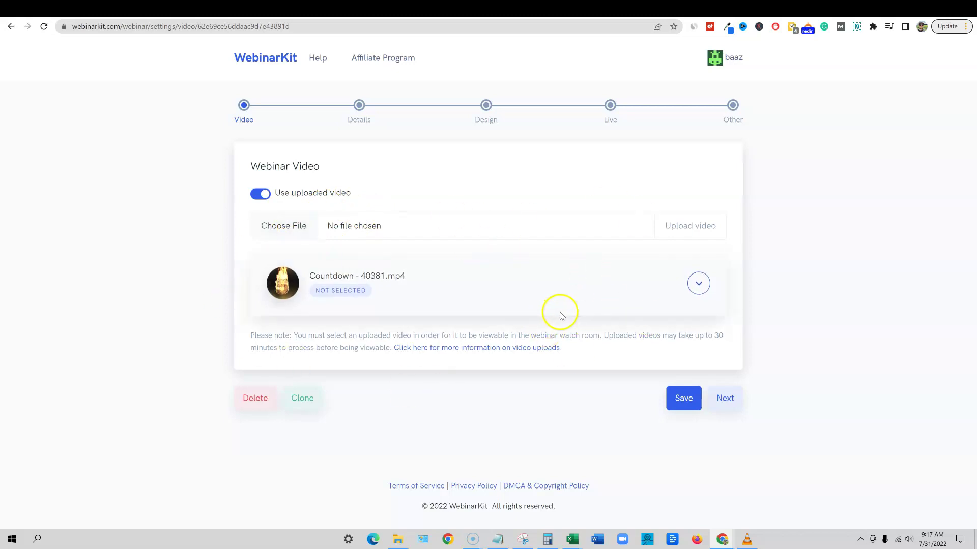
click(700, 286)
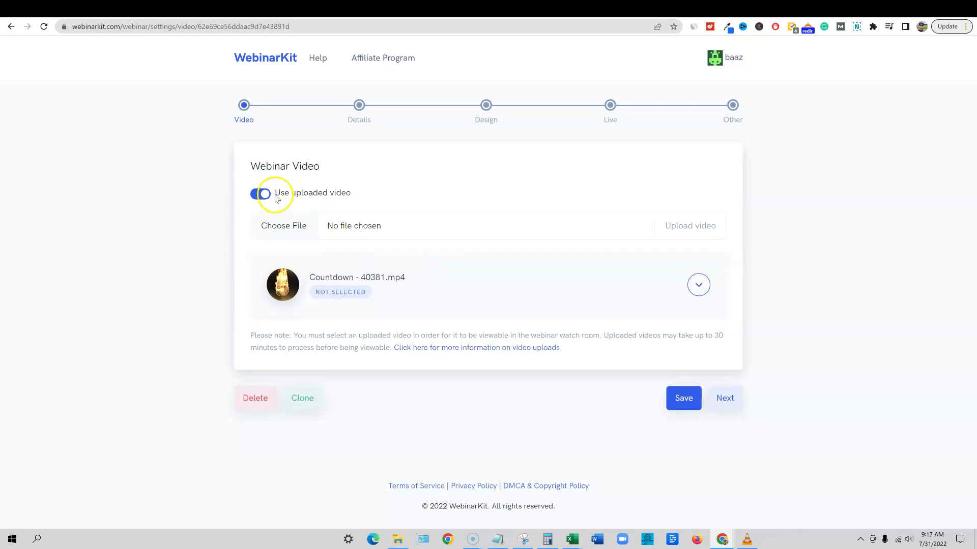
click(259, 192)
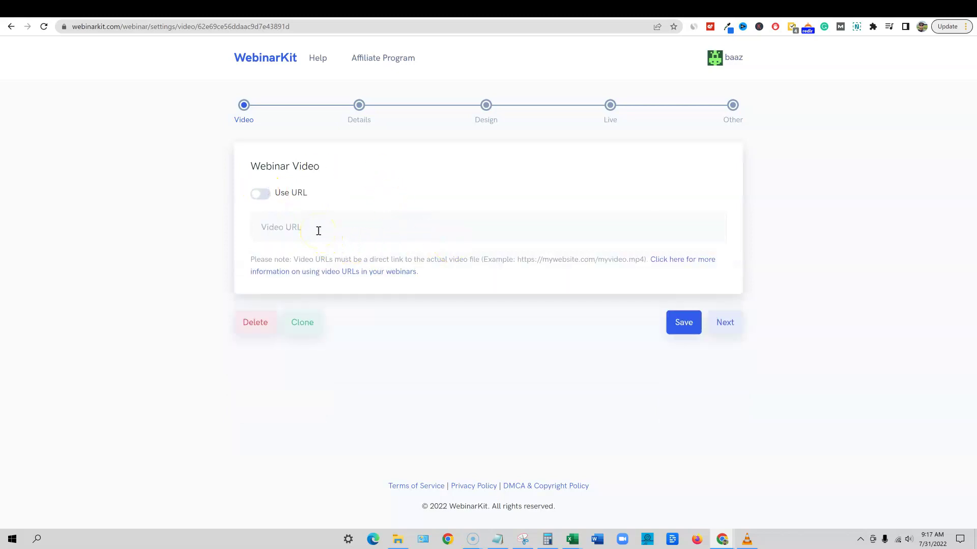
Copy the second YouTube result's link, paste it as the Video URL and save
click(834, 11)
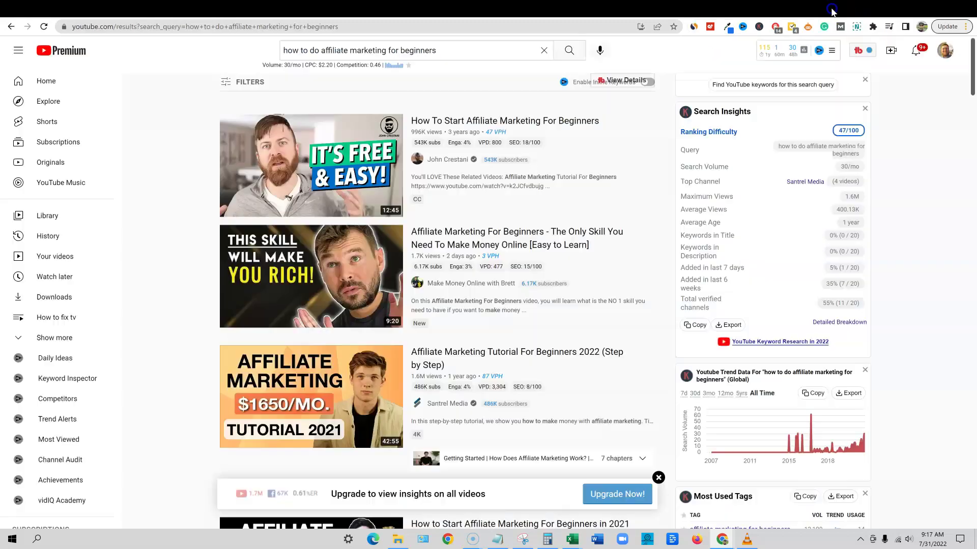
right_click(494, 236)
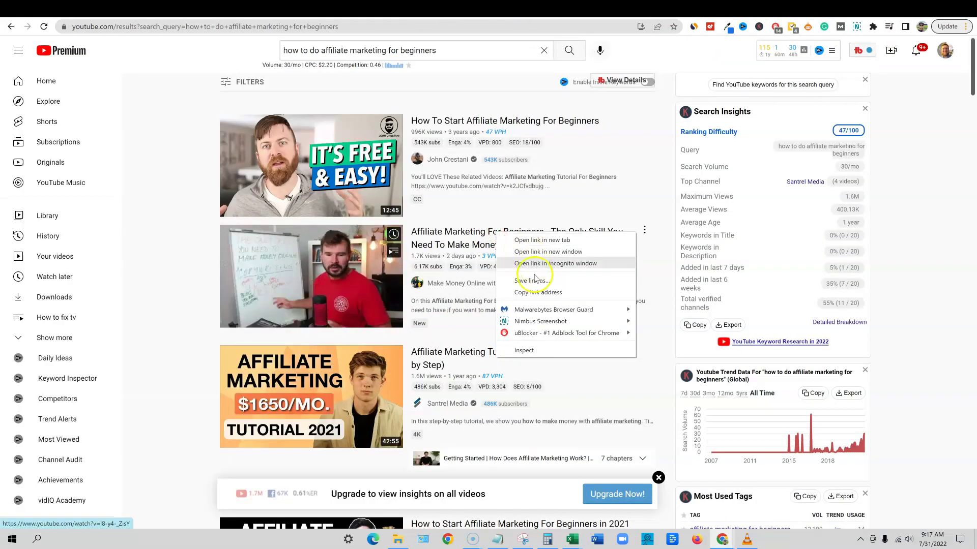
click(536, 293)
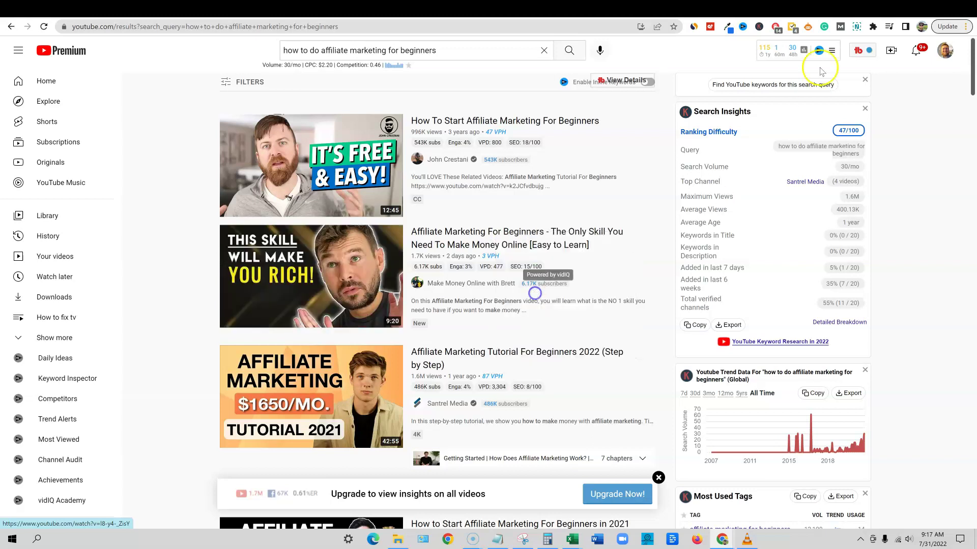
click(750, 10)
click(310, 229)
key(ctrl+v)
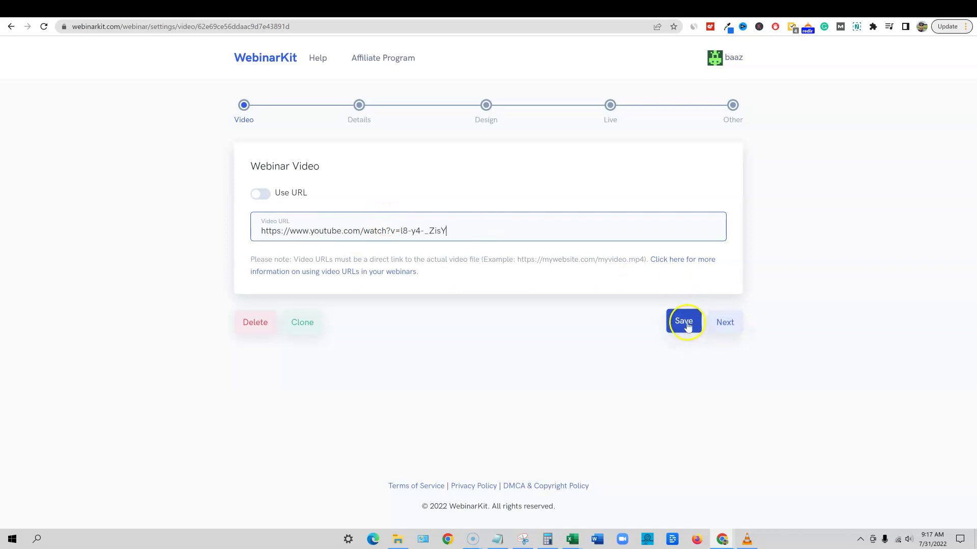
click(722, 322)
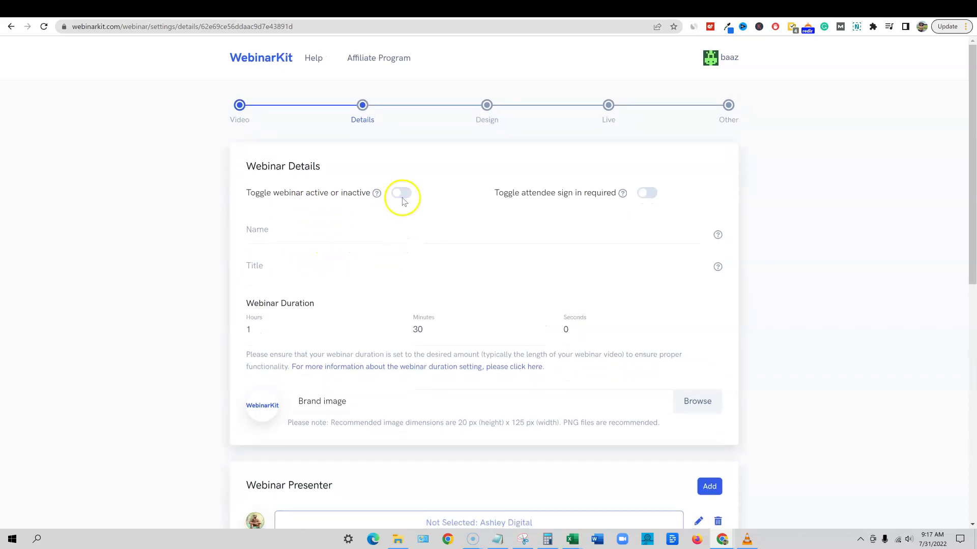
Make the webinar active with sign-in required, entering the presenter's name and title 'Affiliate Boss'
click(411, 193)
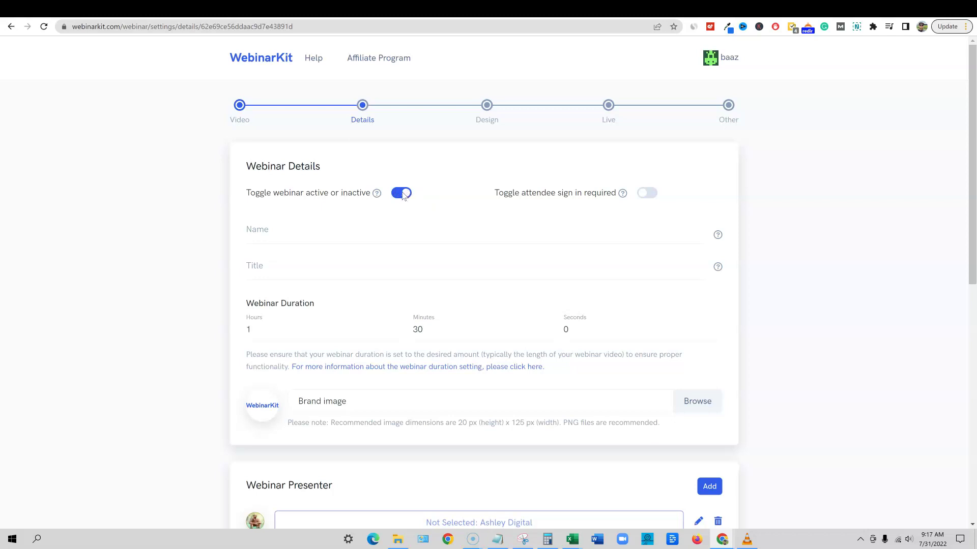
click(647, 193)
click(279, 234)
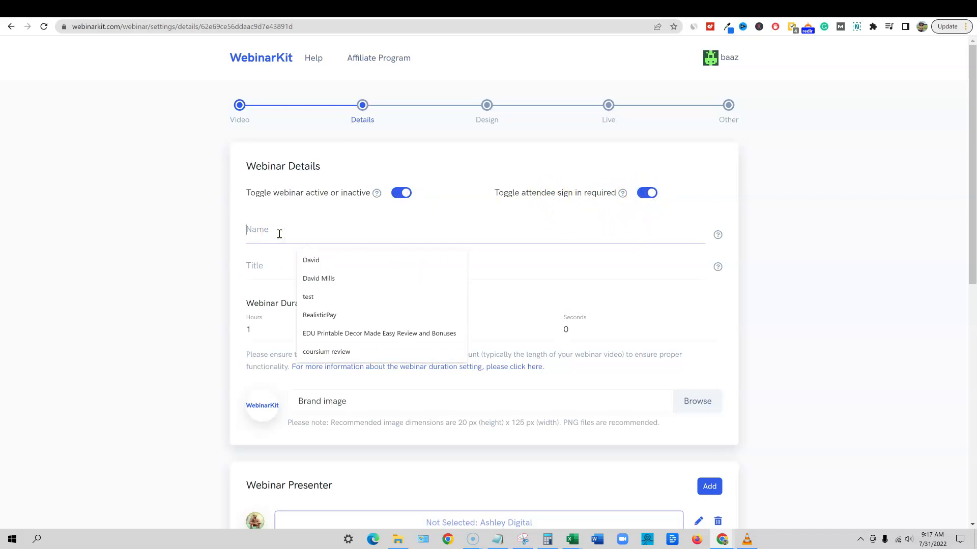
text(Nathan Spencer)
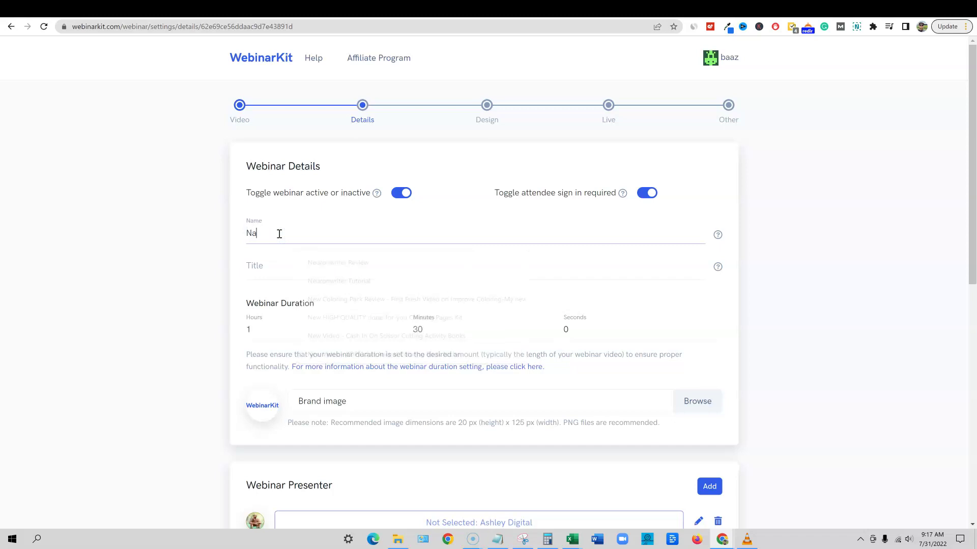
click(253, 269)
text(Affiliate Boss)
Set the duration to 1 hour 5 minutes and use the lightbulb picture as brand image
click(259, 328)
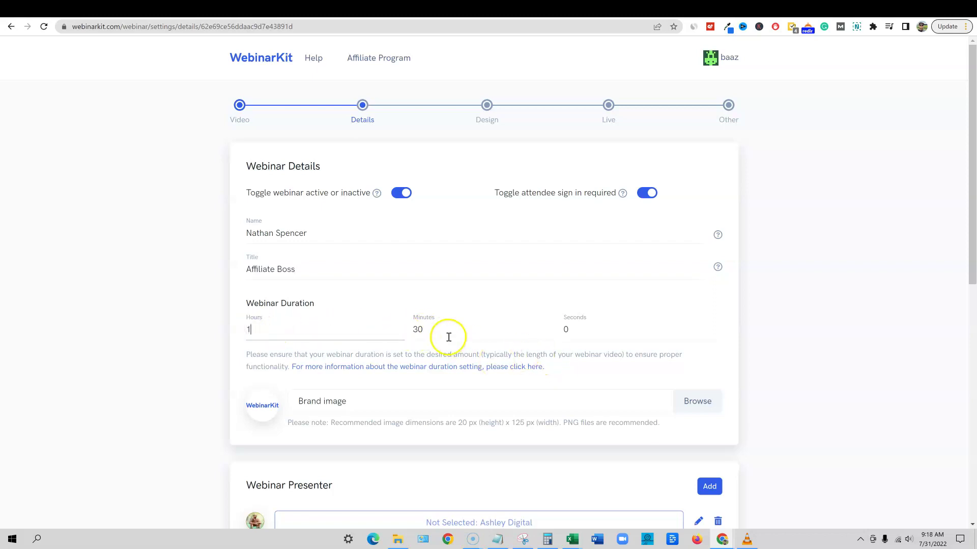
drag(444, 330, 399, 327)
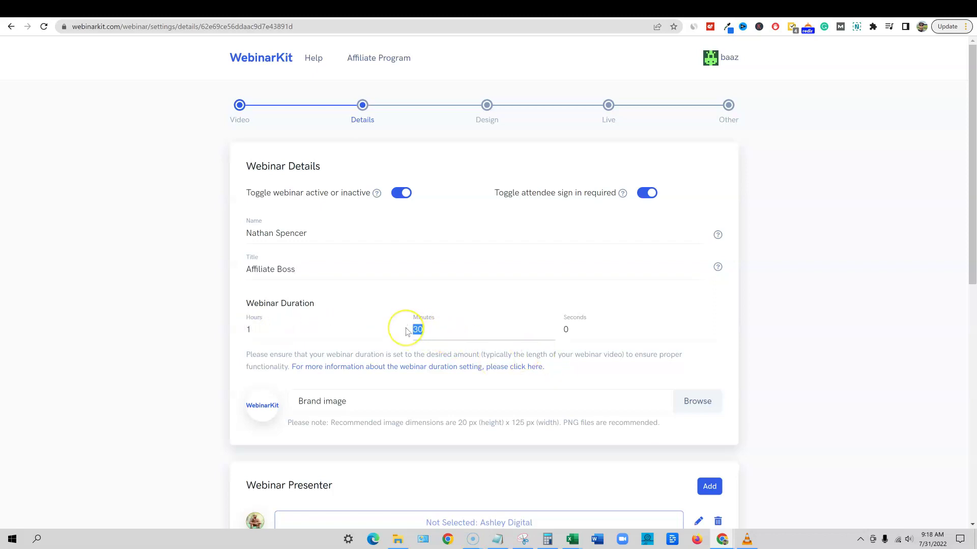
click(696, 326)
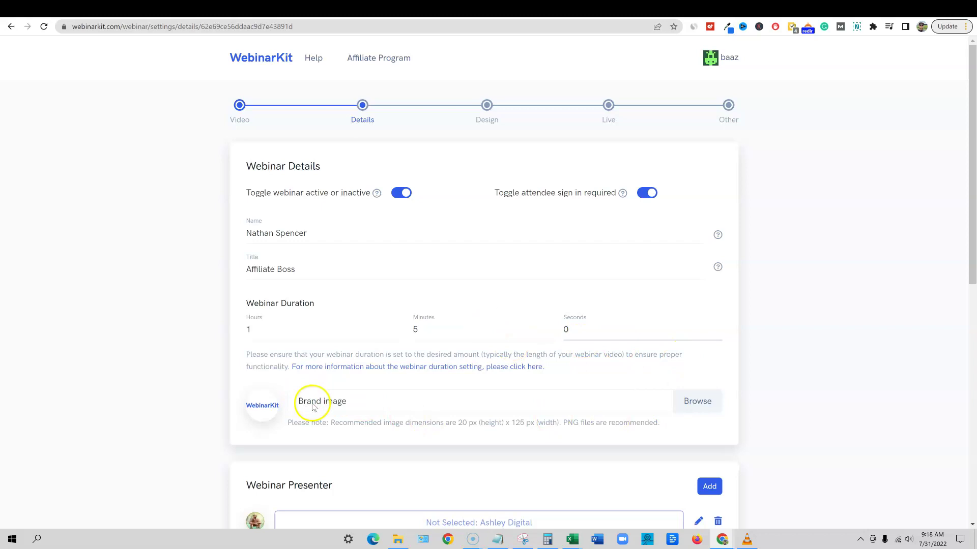
click(696, 401)
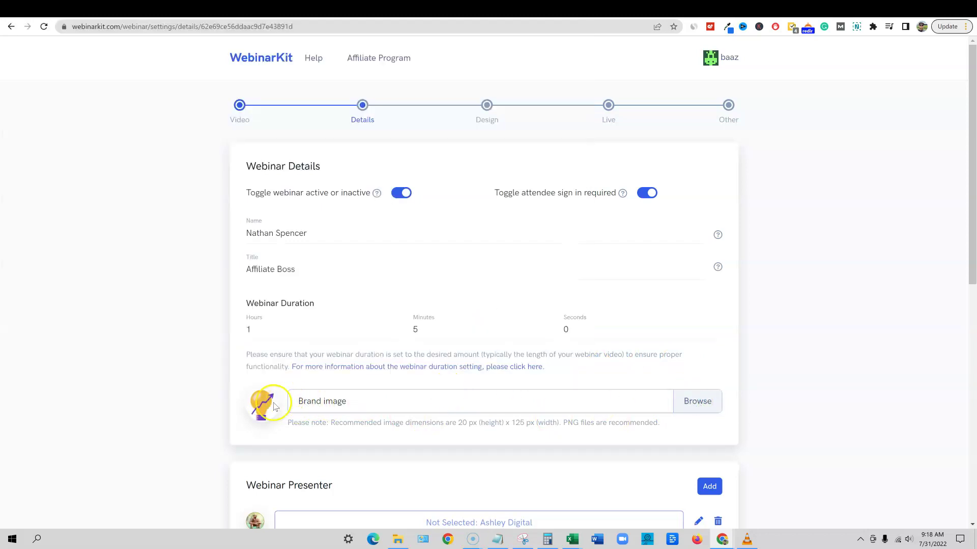
Select the presenter's row under Webinar Presenter and leave Instant watch off after toggling it
scroll(464, 407, down, 2)
scroll(464, 406, down, 2)
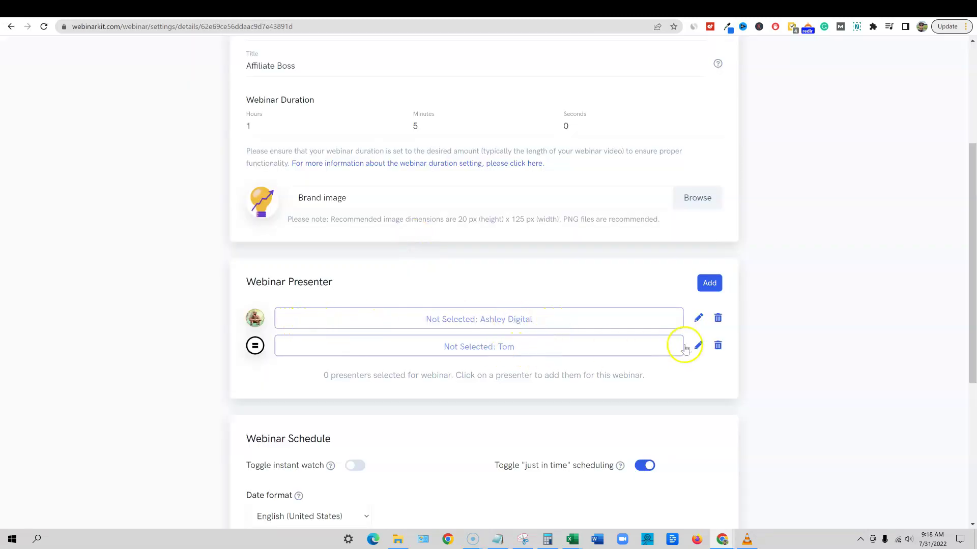
click(608, 346)
scroll(465, 290, down, 3)
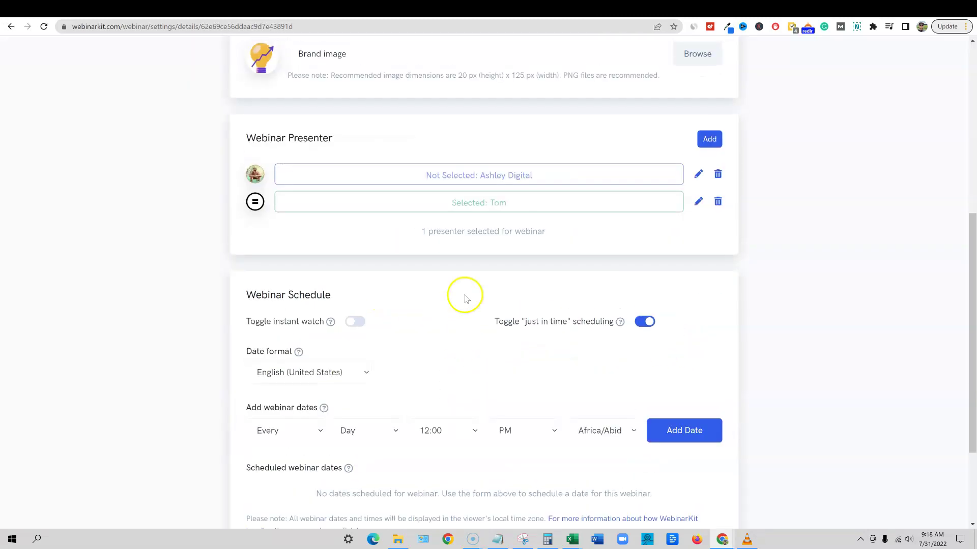
scroll(478, 235, up, 1)
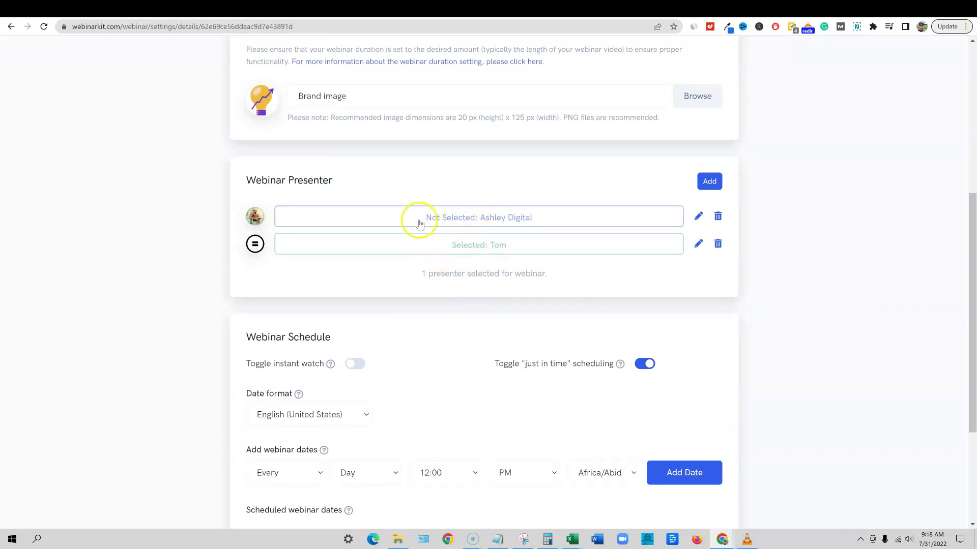
scroll(504, 305, down, 1)
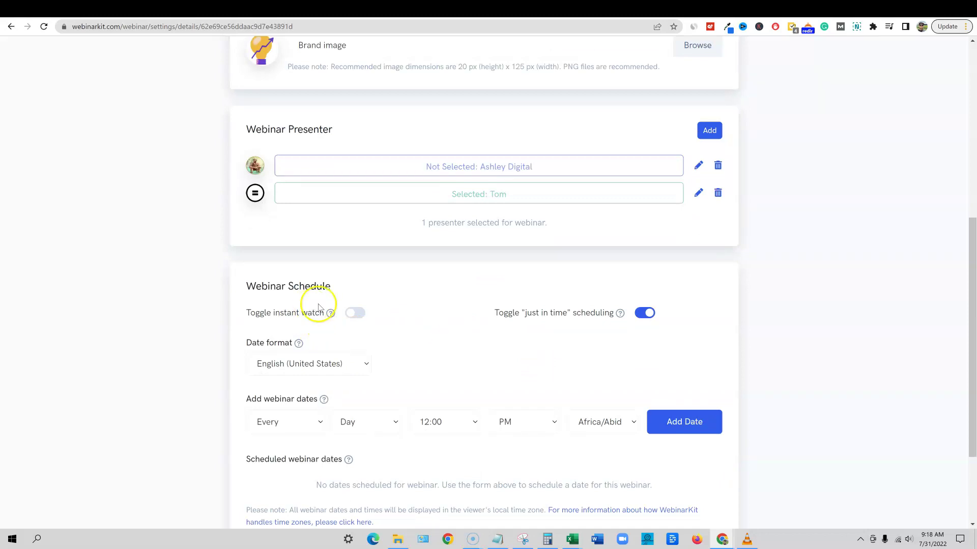
click(355, 313)
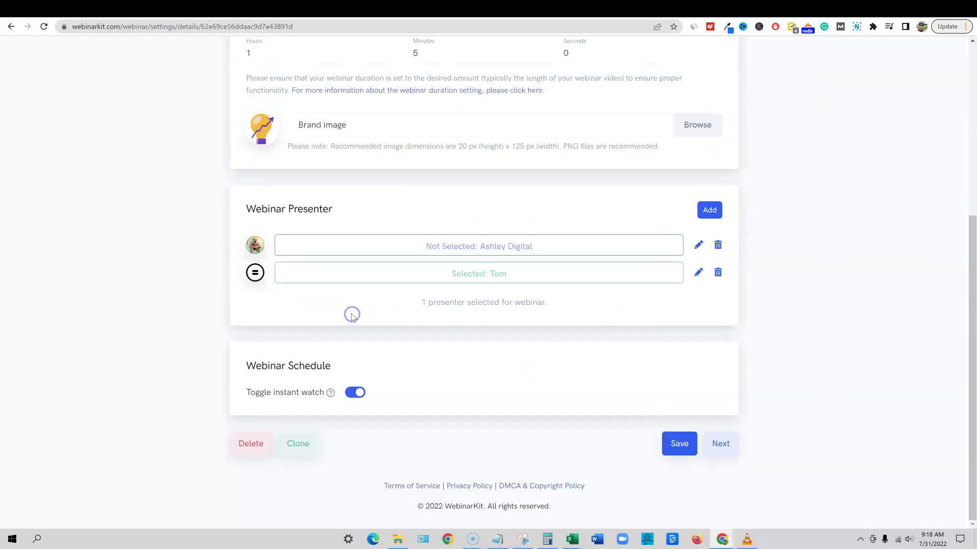
click(356, 393)
scroll(403, 399, down, 3)
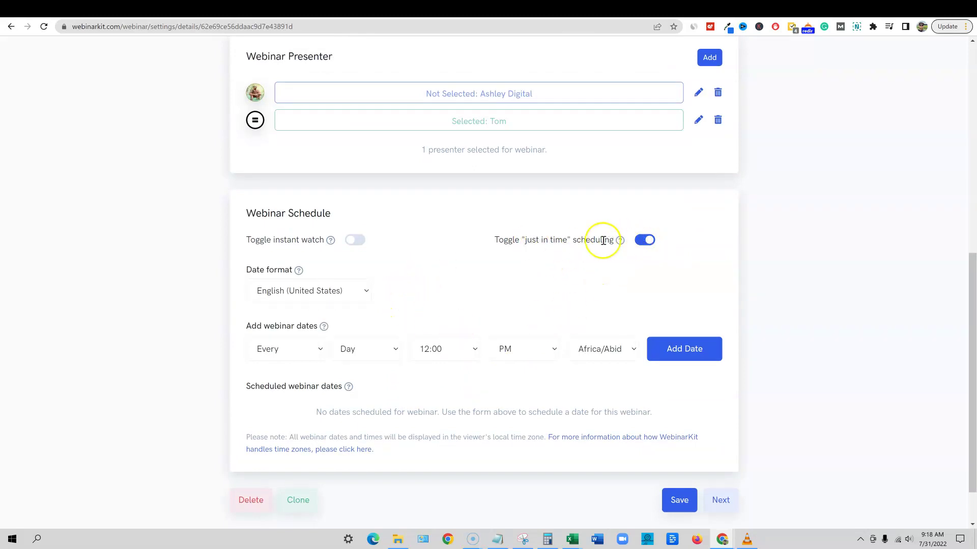
mouse_move(620, 244)
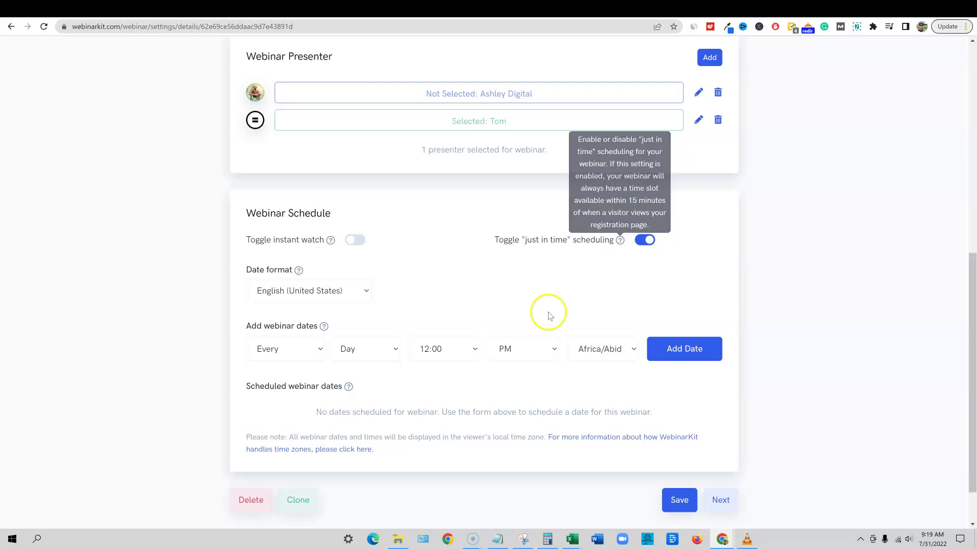
mouse_move(331, 241)
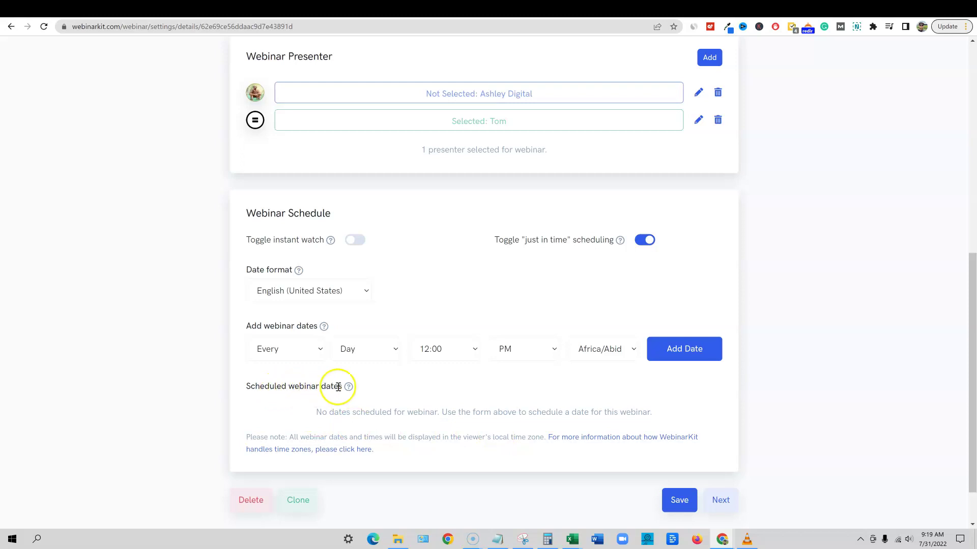
Save the webinar details with Next and reach the Design step's registration page editor
mouse_move(350, 389)
scroll(560, 442, down, 1)
click(722, 450)
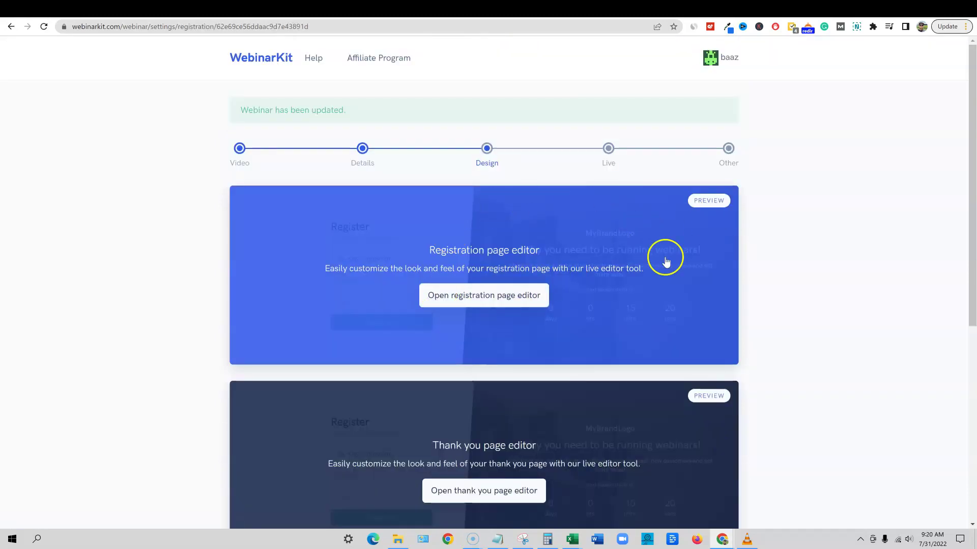
scroll(792, 277, down, 7)
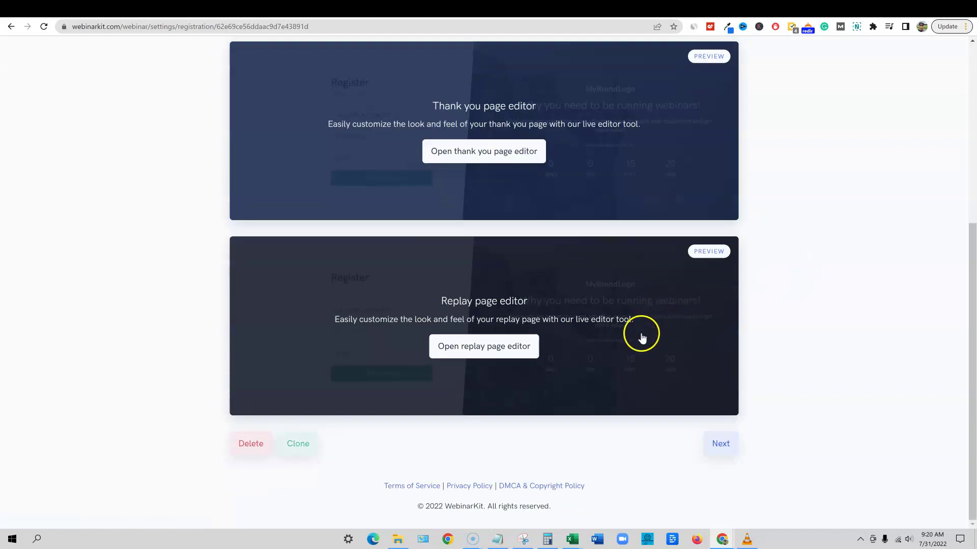
scroll(595, 356, up, 7)
scroll(580, 359, down, 7)
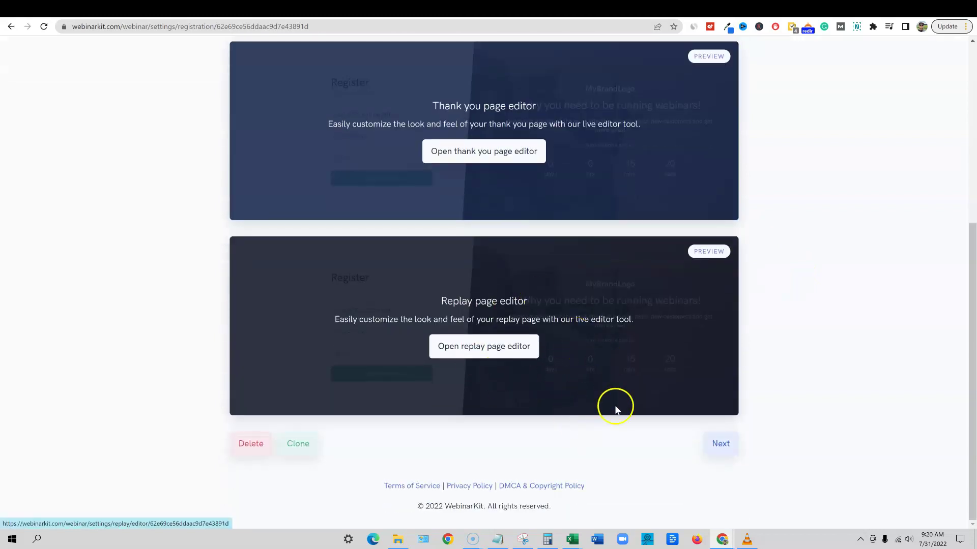
scroll(617, 411, up, 6)
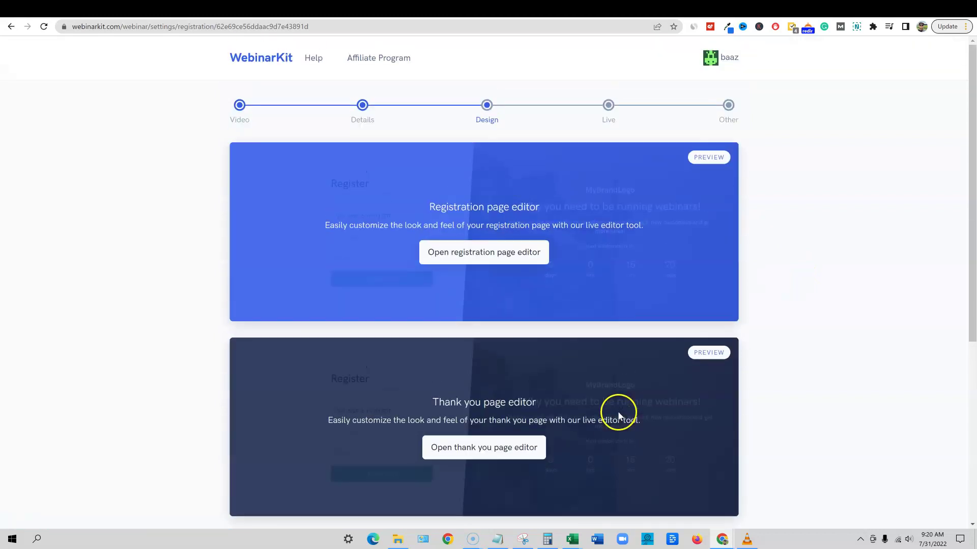
scroll(508, 284, down, 5)
scroll(514, 298, up, 5)
Open the registration page editor and expand its Page style settings
click(587, 283)
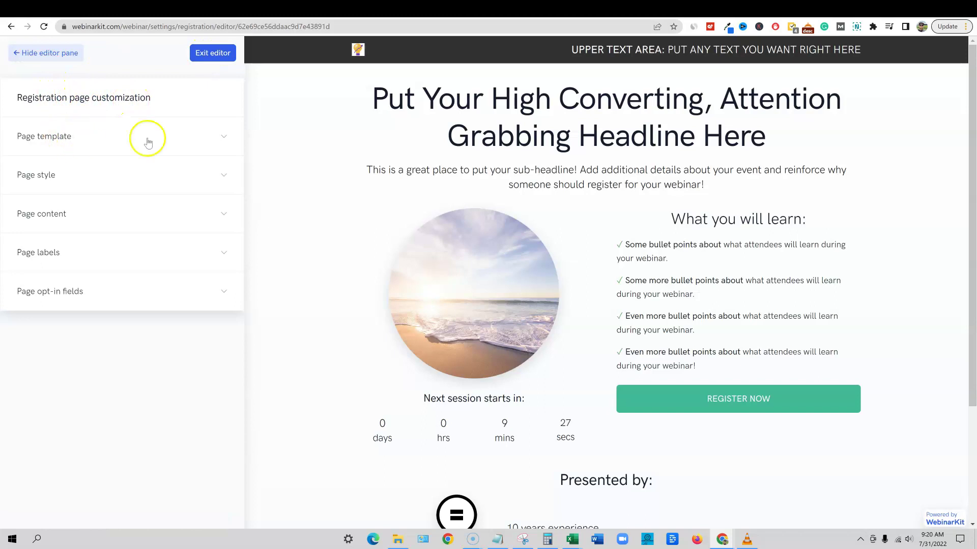
click(223, 139)
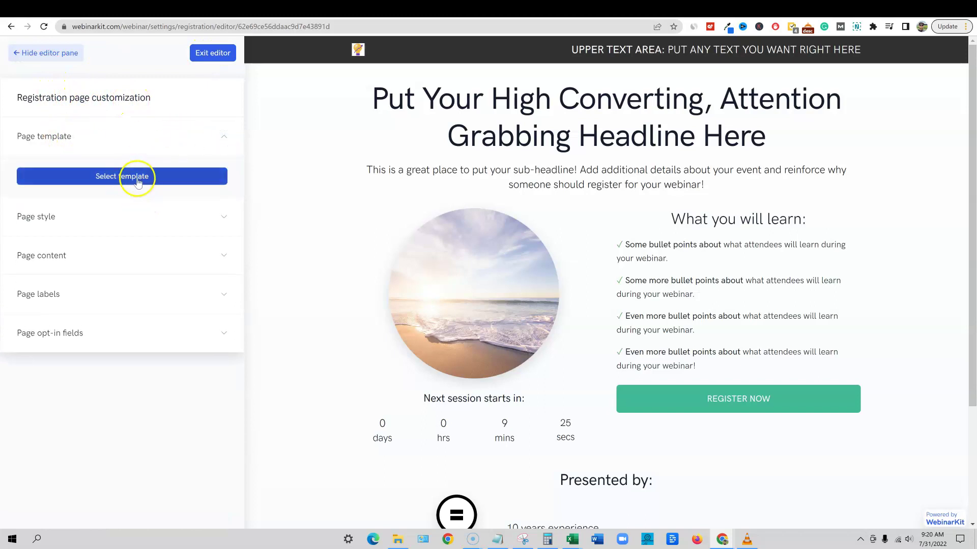
click(222, 216)
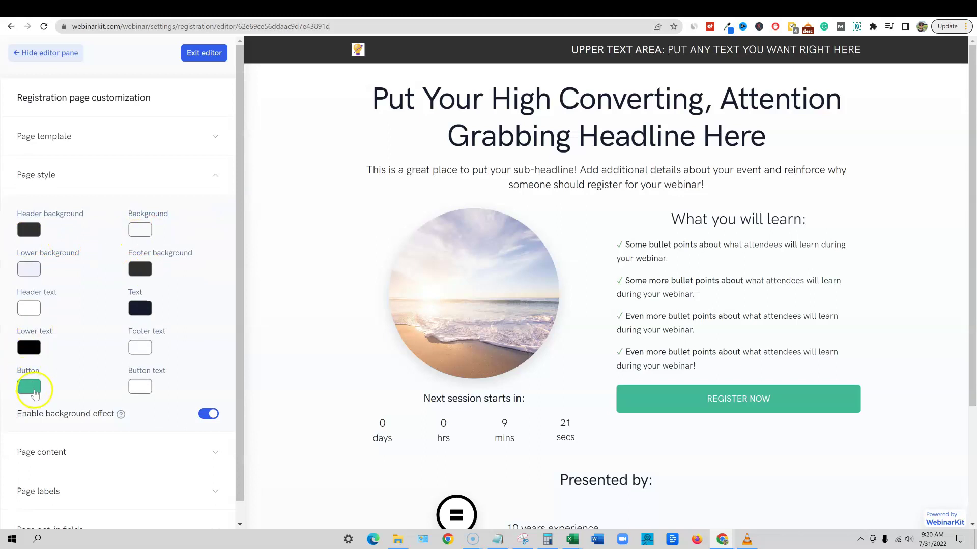
Set the Register Now button colour to blue (RGB 65, 89, 185)
click(29, 388)
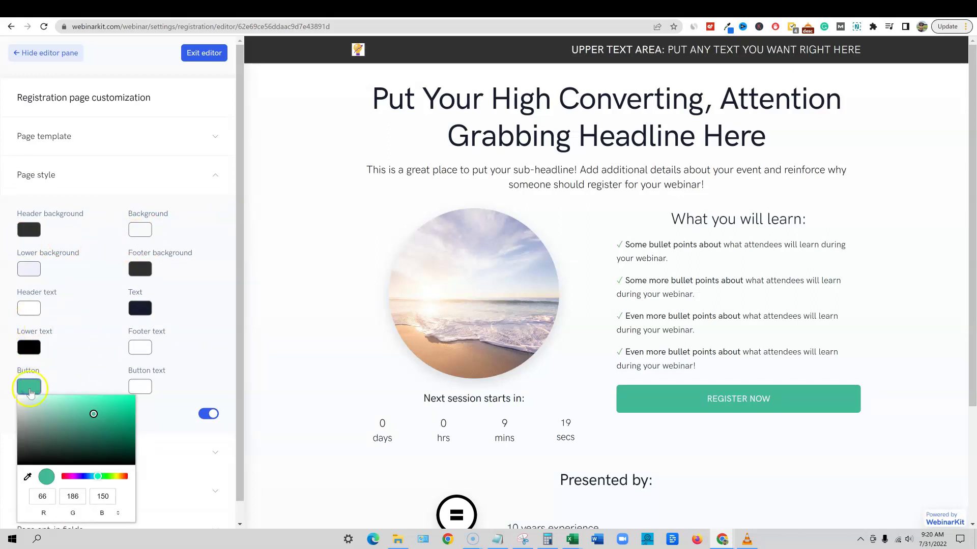
click(86, 477)
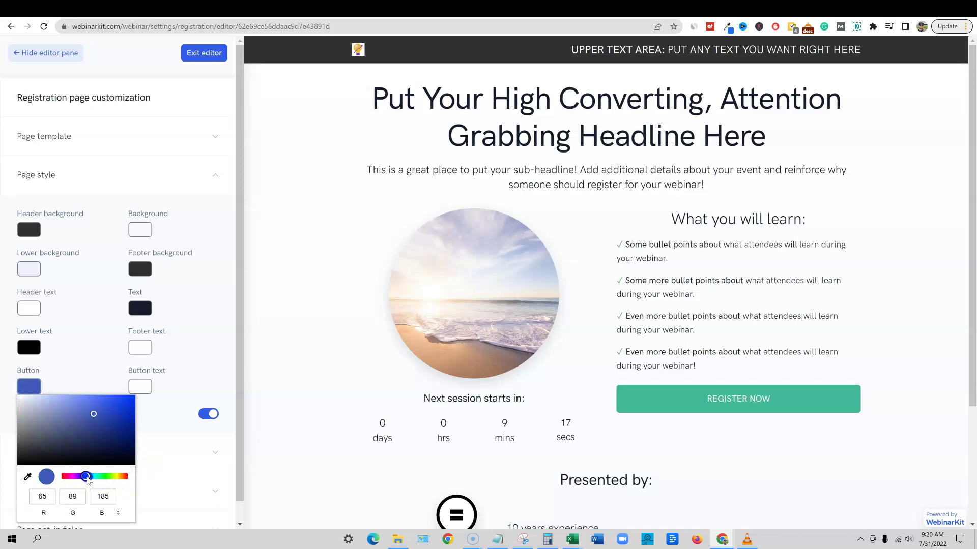
click(213, 312)
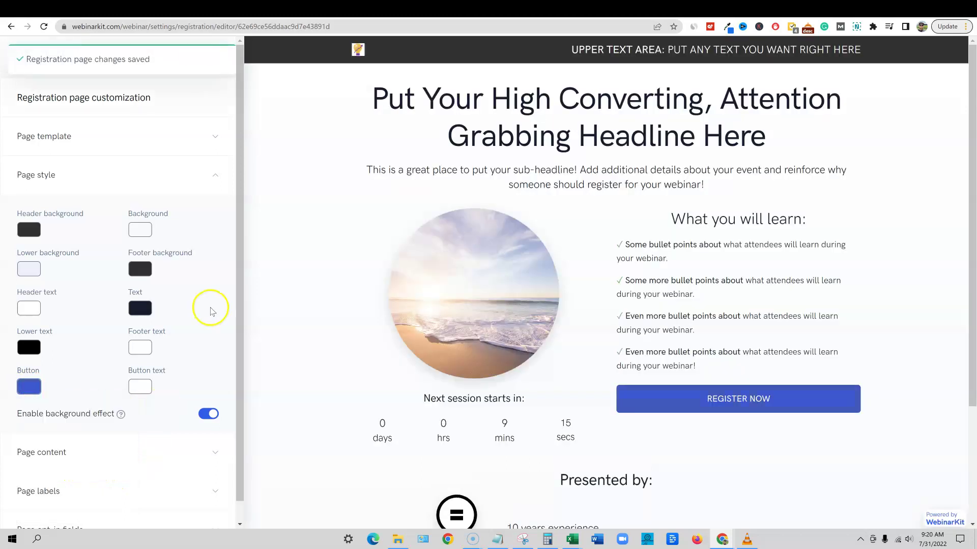
scroll(201, 328, down, 1)
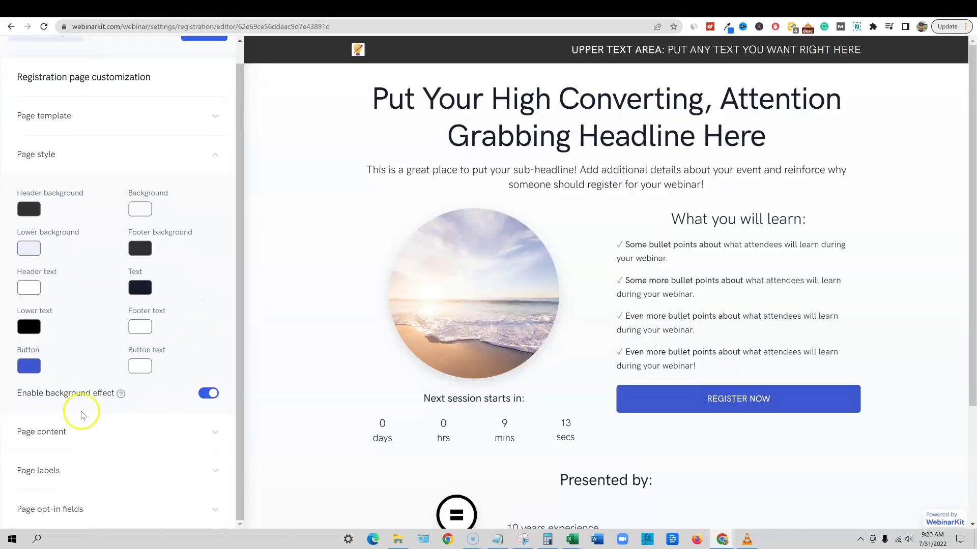
scroll(136, 369, up, 1)
scroll(135, 367, down, 1)
click(204, 155)
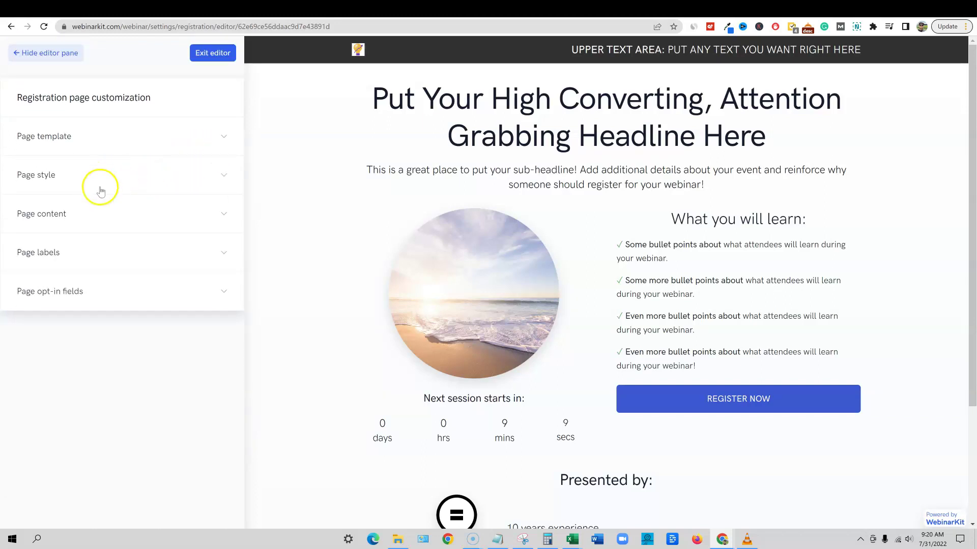
click(224, 176)
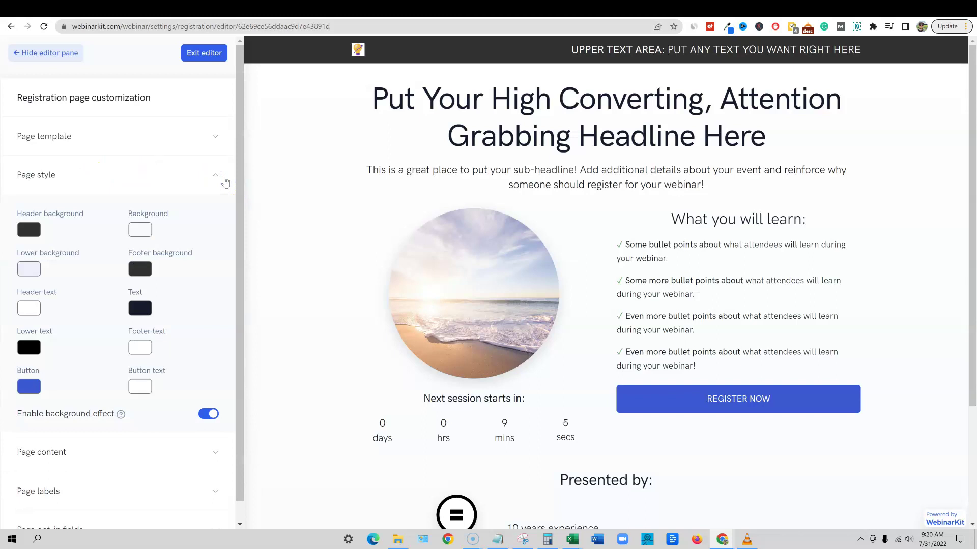
click(217, 178)
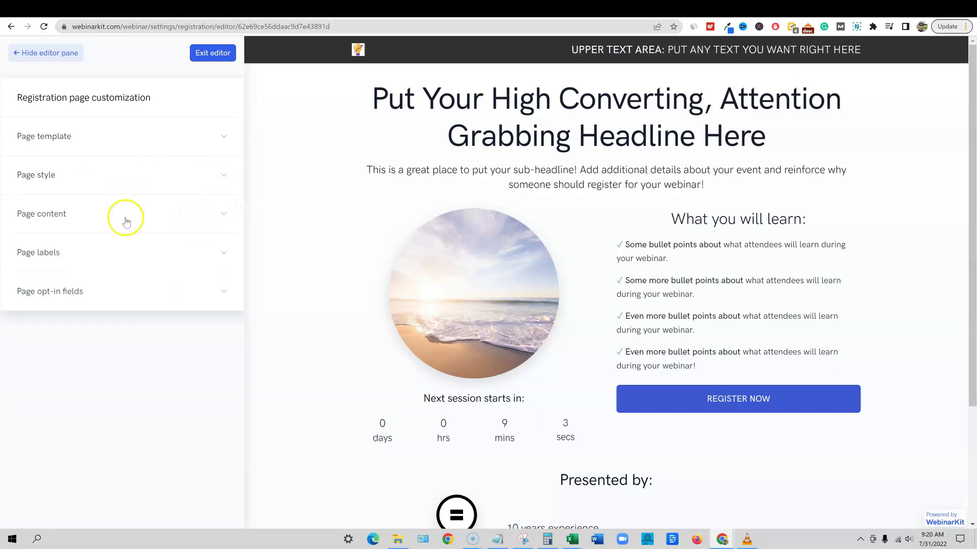
click(209, 212)
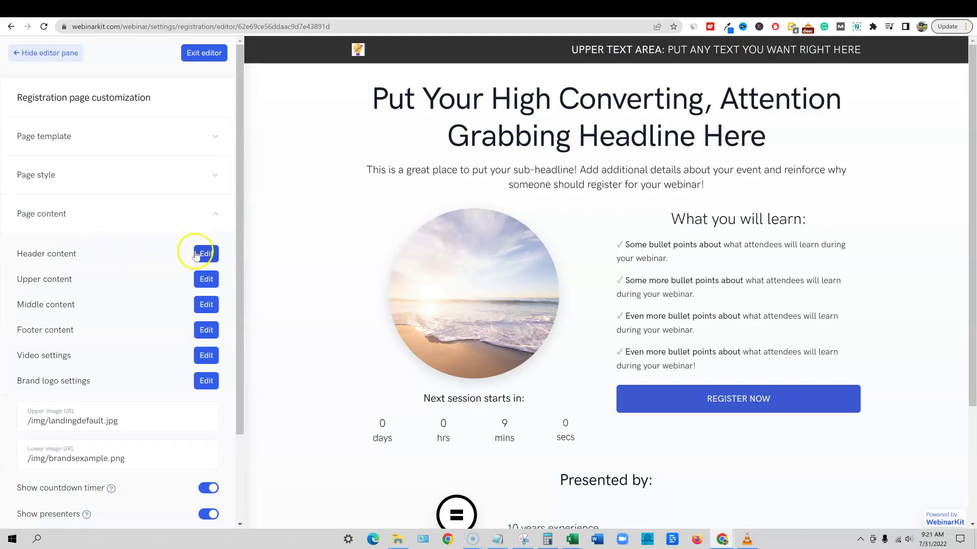
click(211, 257)
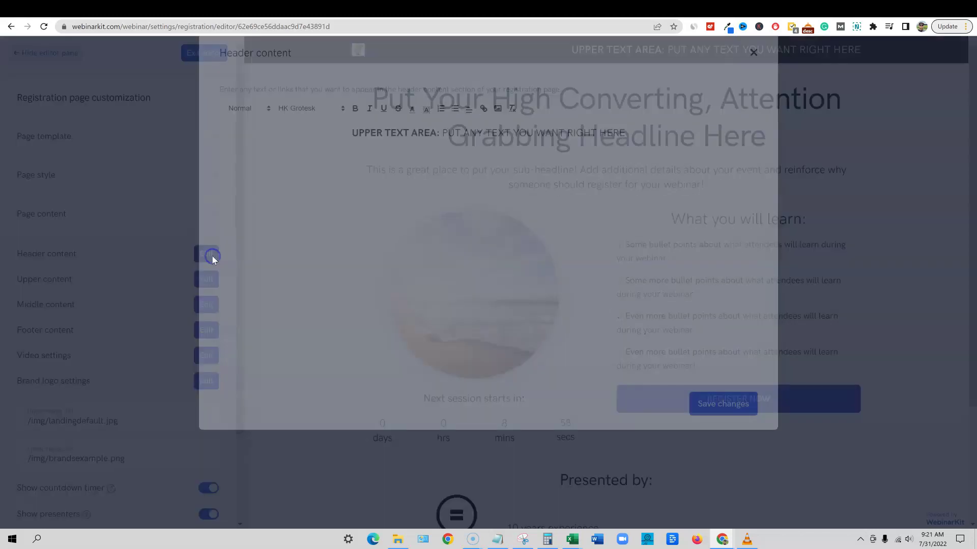
click(648, 151)
drag(645, 174, 239, 146)
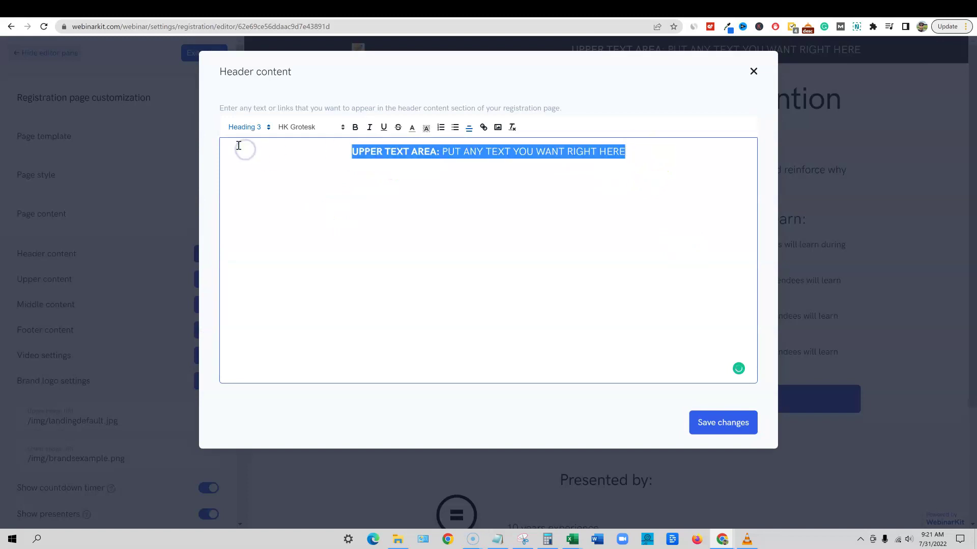
text(put your heading text up here like so)
click(696, 417)
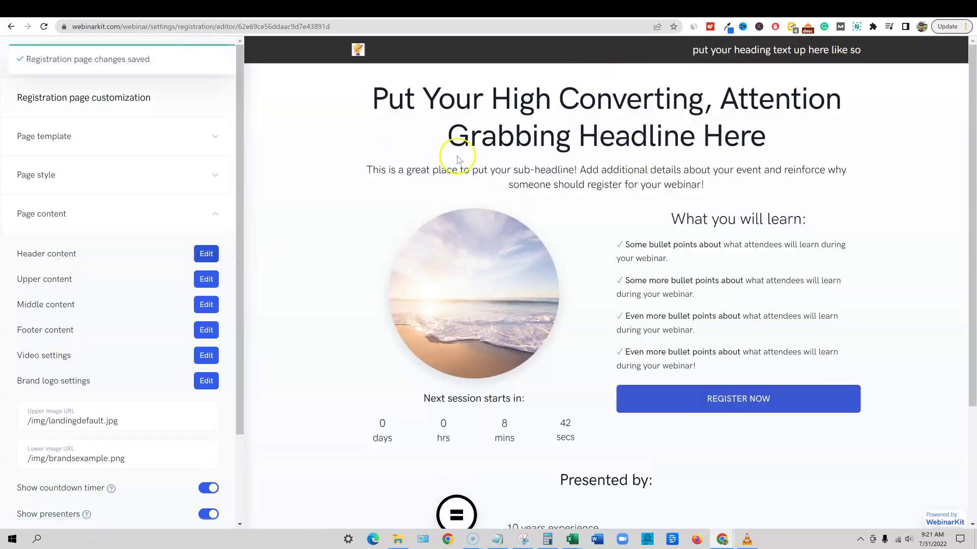
click(206, 279)
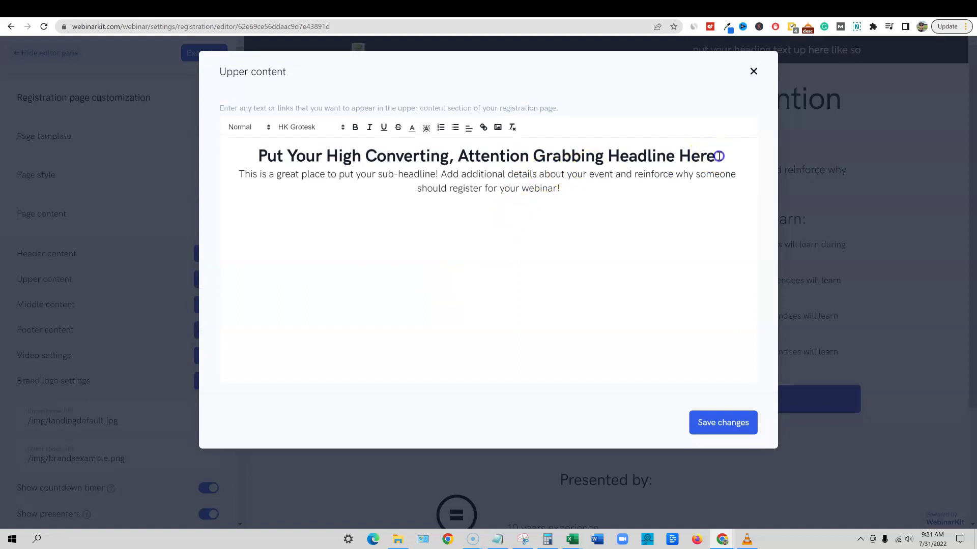
drag(718, 156, 461, 164)
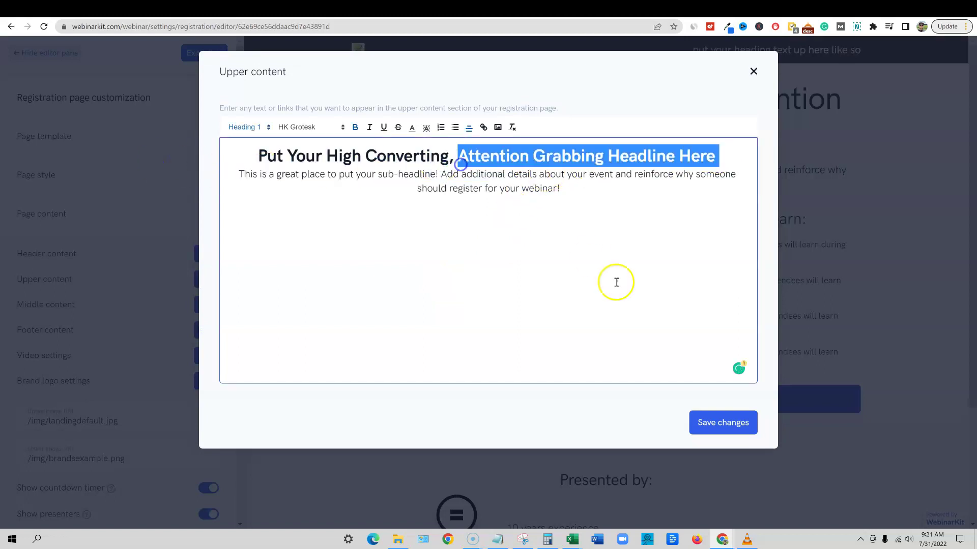
click(753, 72)
scroll(146, 429, down, 2)
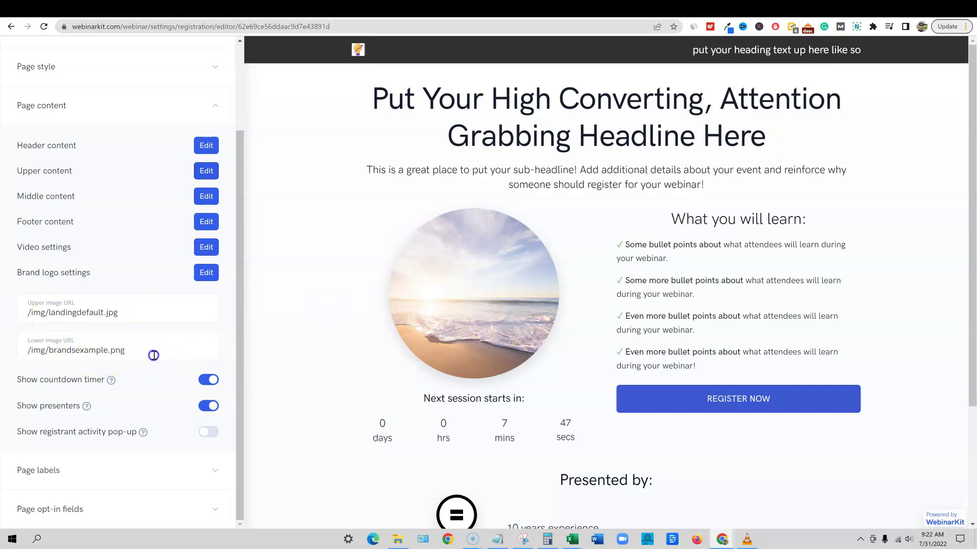
Paste a new address into the Lower image URL field and apply it
drag(113, 350, 11, 359)
key(ctrl+v)
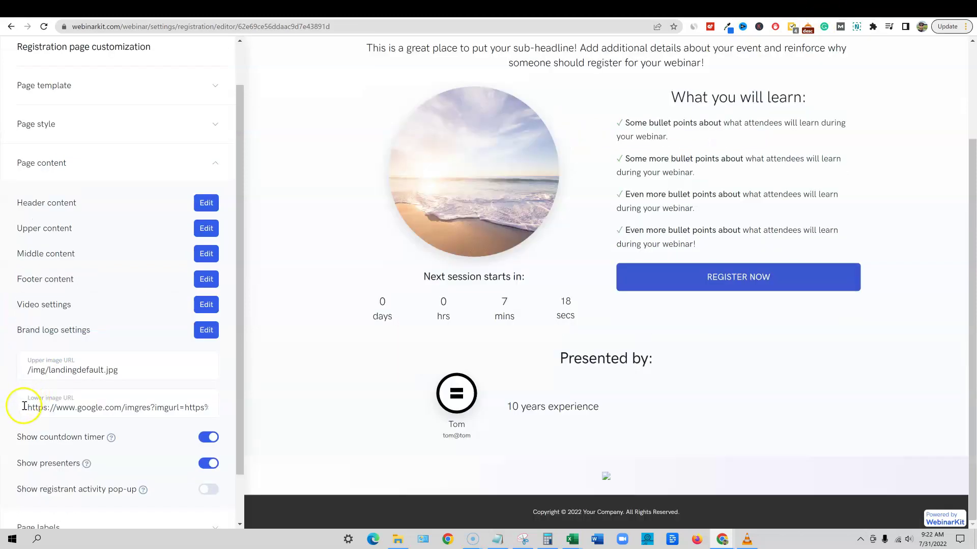
drag(28, 407, 308, 409)
click(309, 410)
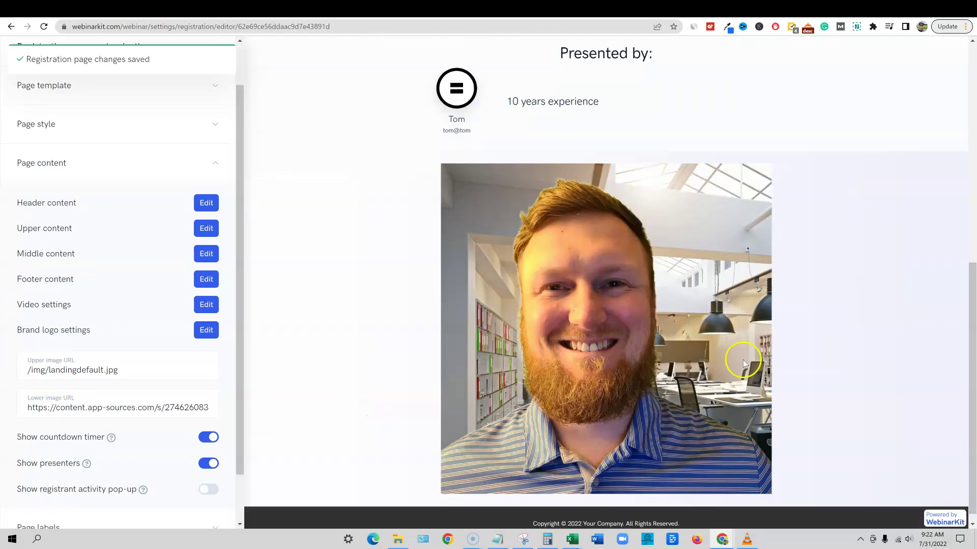
Replace the beach photo in the preview circle with a smiling businessman image
scroll(682, 392, up, 8)
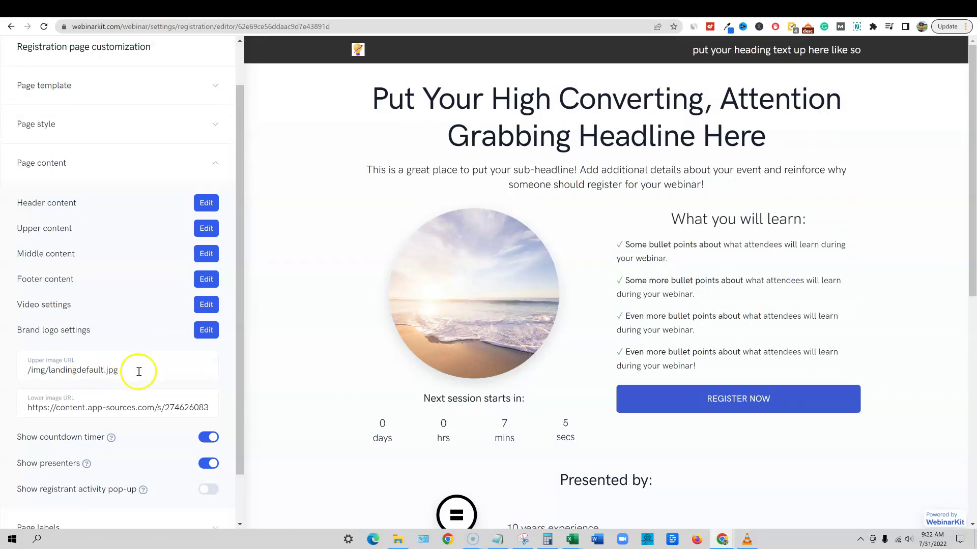
drag(824, 25, 497, 240)
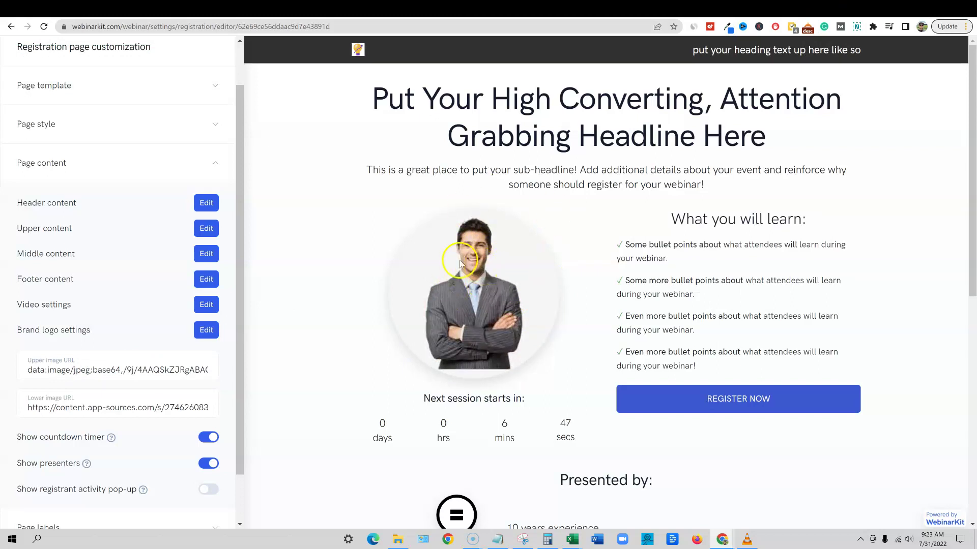
scroll(573, 365, down, 7)
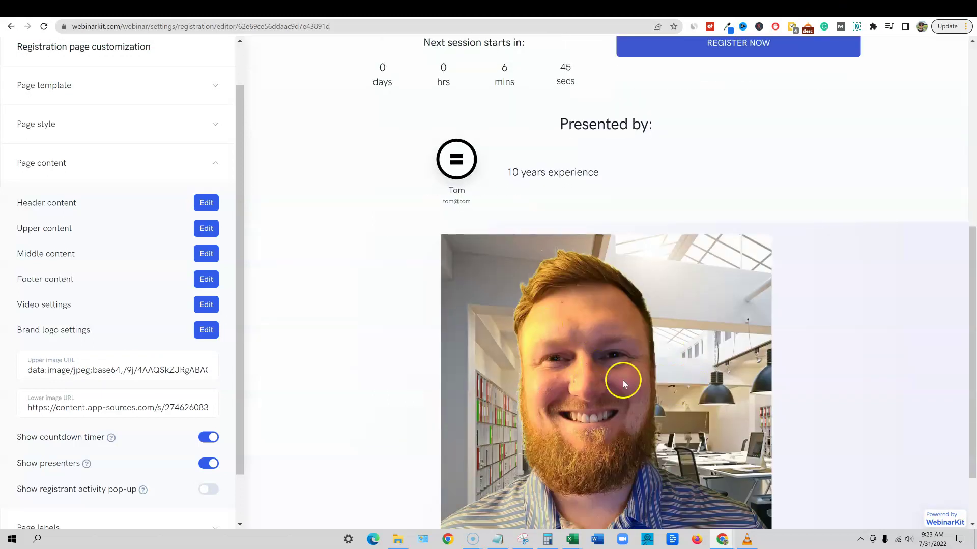
scroll(614, 348, up, 7)
scroll(730, 375, down, 2)
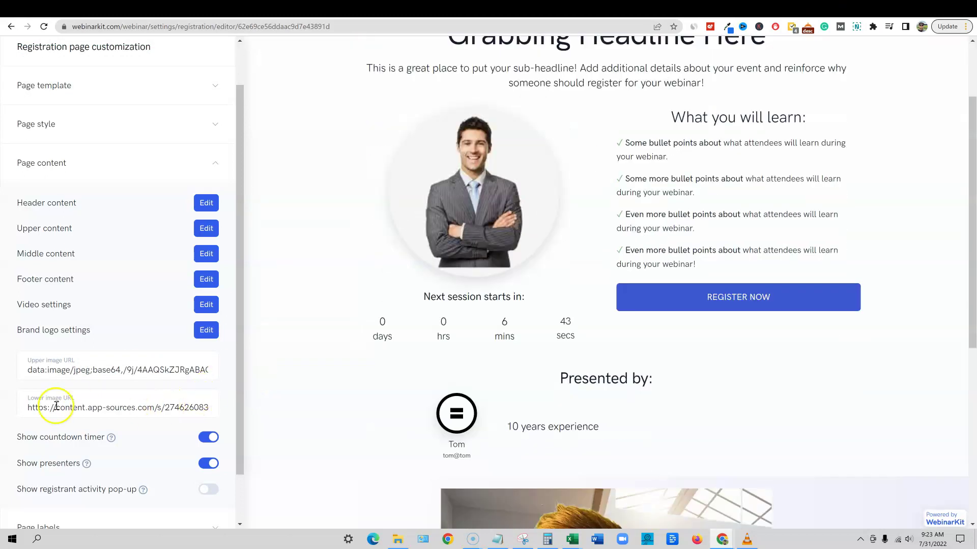
Clear the Lower image URL field so no image shows below the presenters
drag(30, 407, 312, 418)
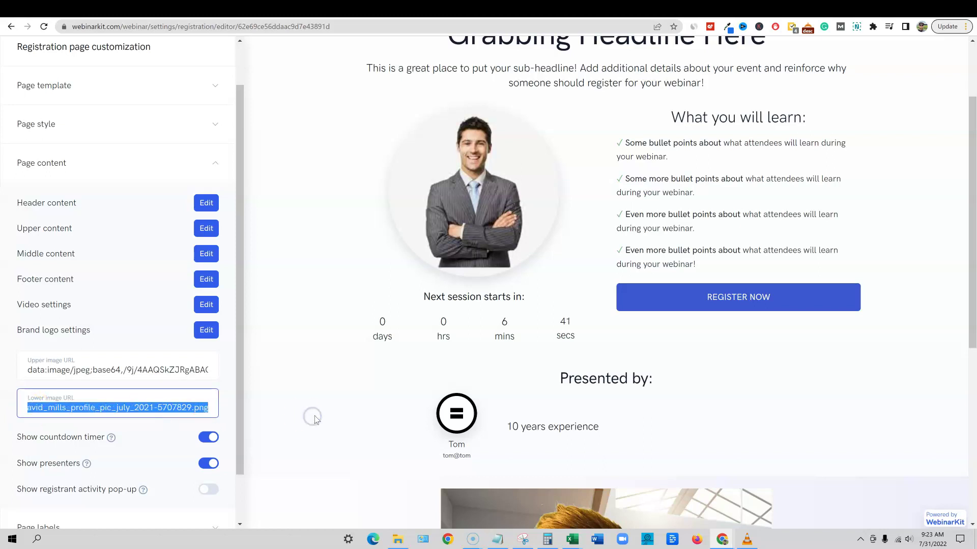
key(BackSpace)
click(233, 375)
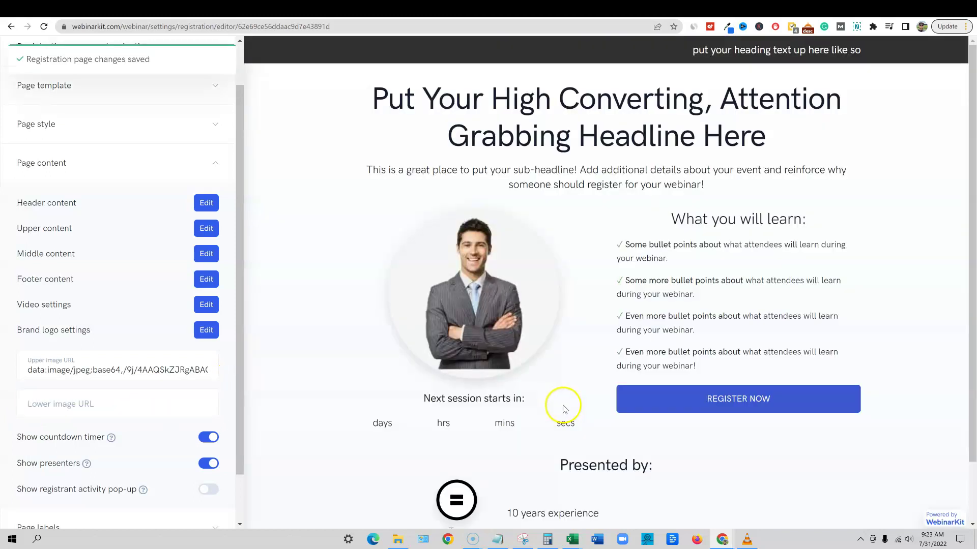
scroll(567, 409, down, 2)
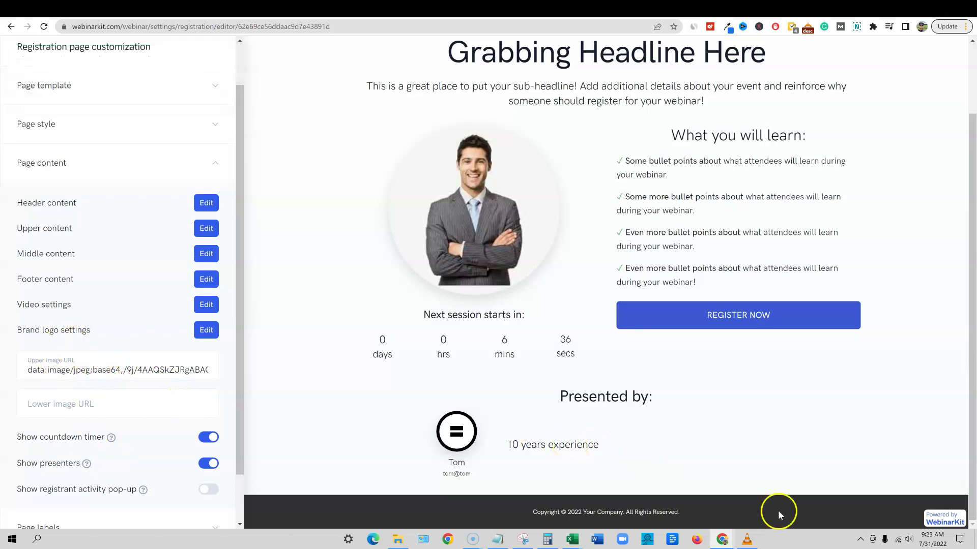
scroll(478, 279, up, 2)
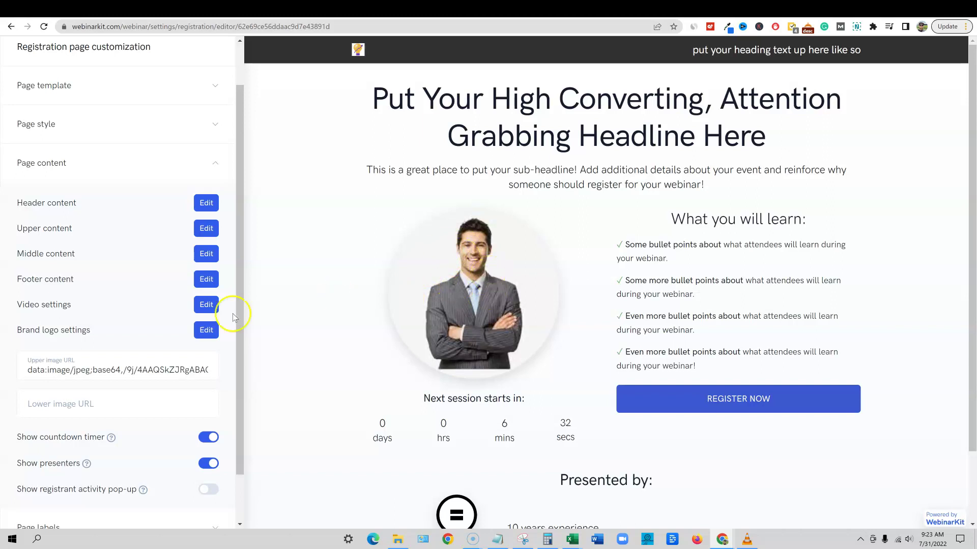
scroll(112, 371, down, 1)
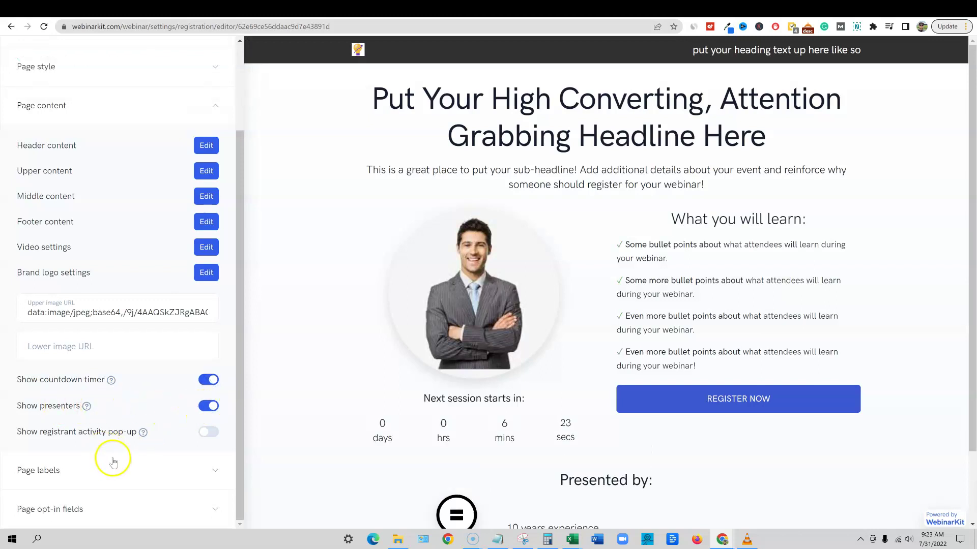
scroll(180, 470, up, 3)
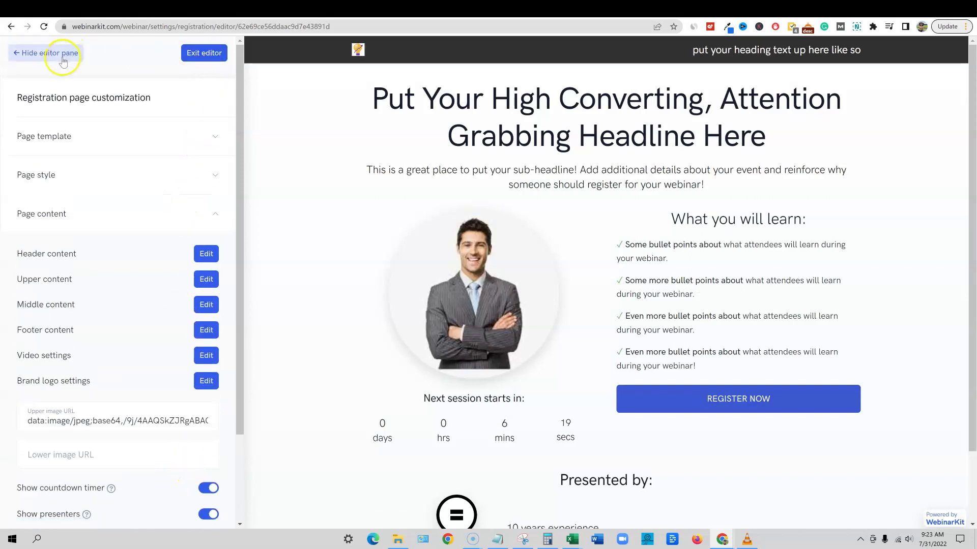
Exit the editor, continue past Design, and review the Live settings page options
click(203, 53)
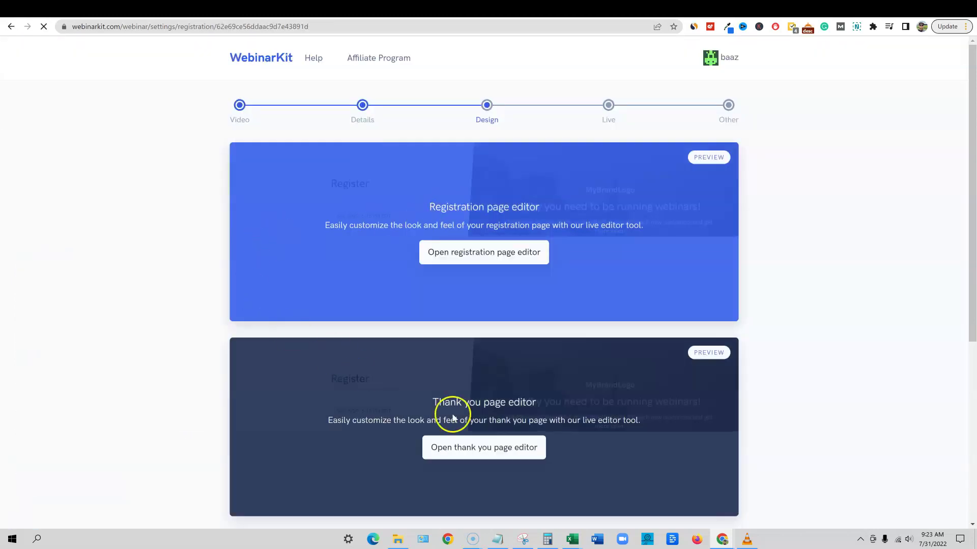
scroll(572, 404, down, 5)
click(717, 444)
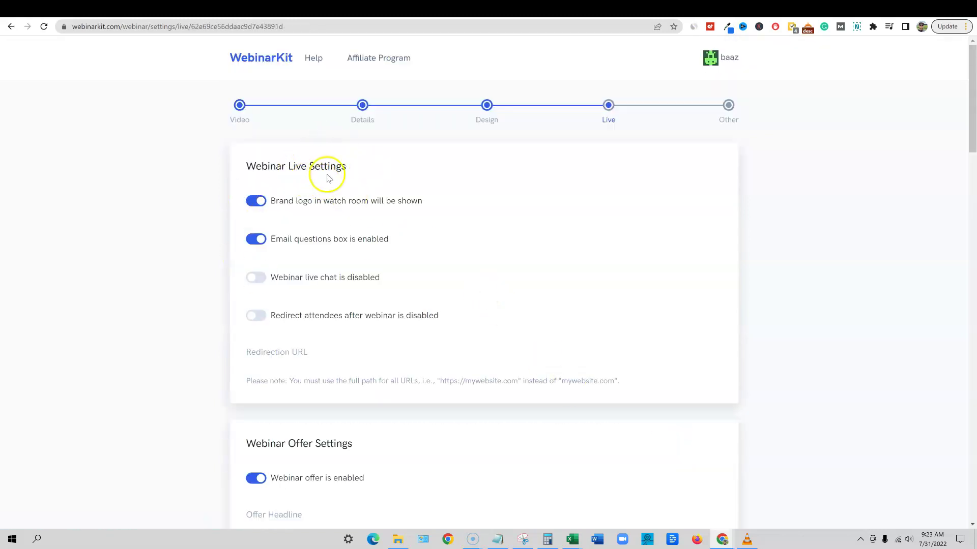
scroll(379, 305, down, 5)
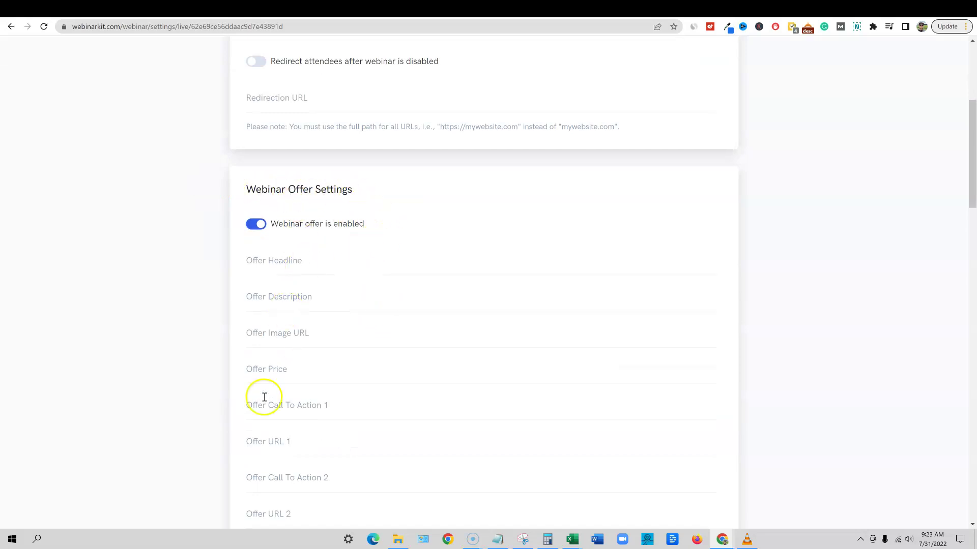
scroll(275, 277, down, 6)
scroll(589, 495, down, 5)
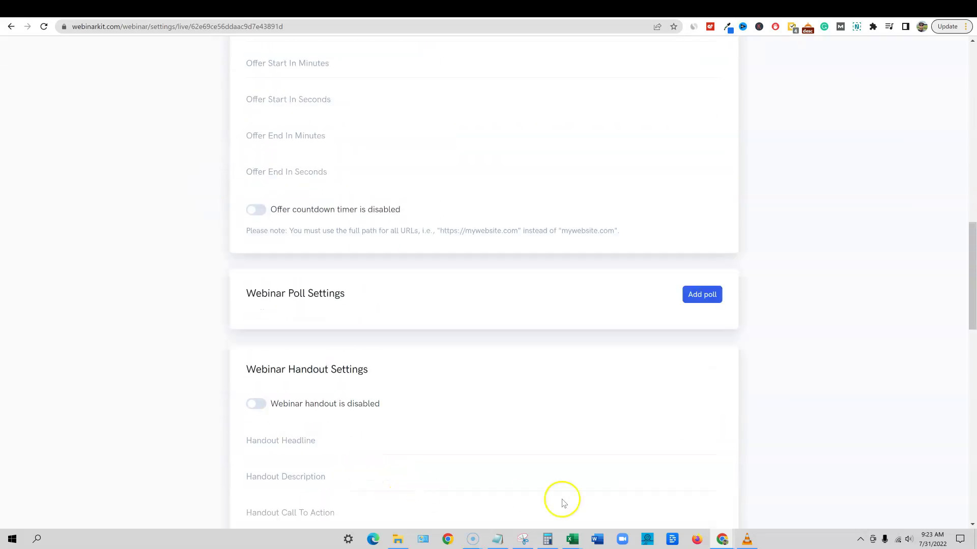
scroll(552, 391, up, 6)
scroll(529, 394, down, 11)
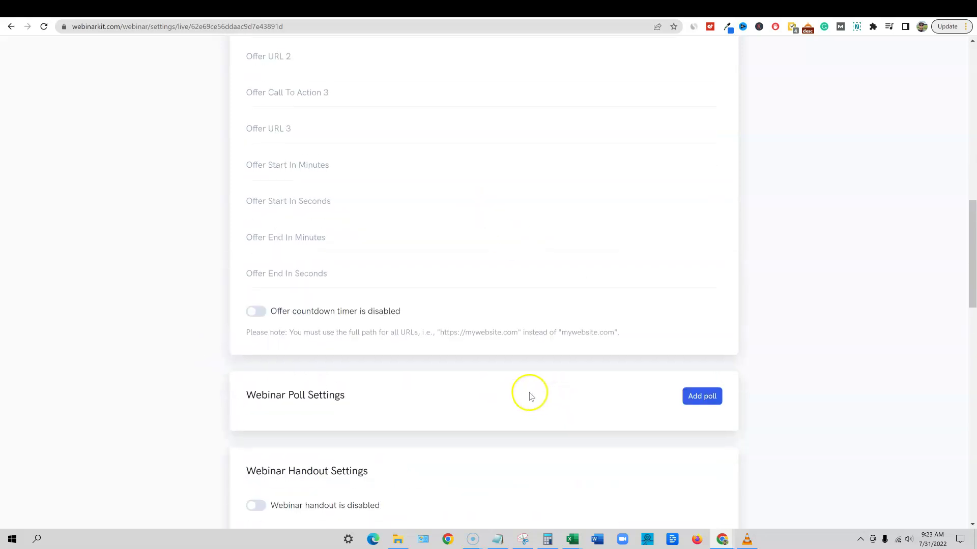
scroll(619, 472, up, 1)
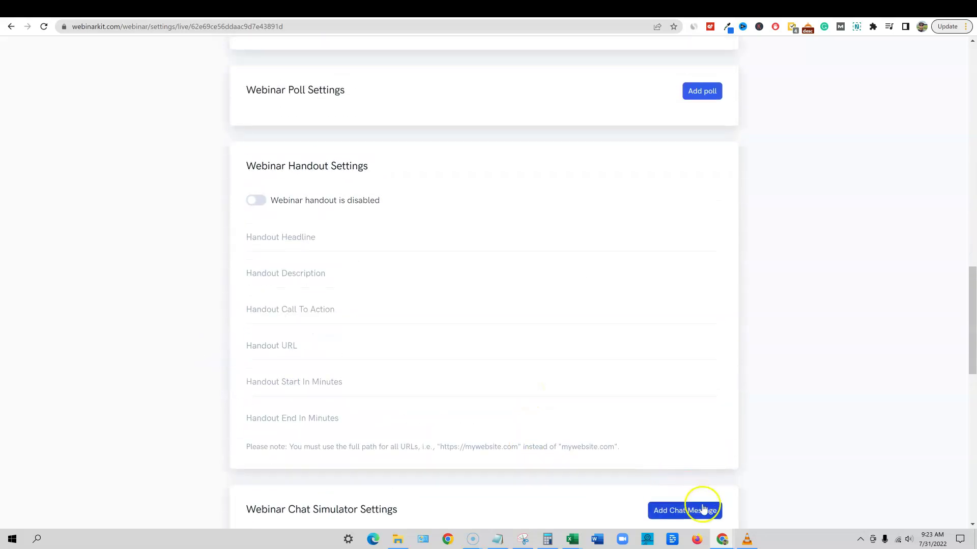
scroll(743, 441, down, 15)
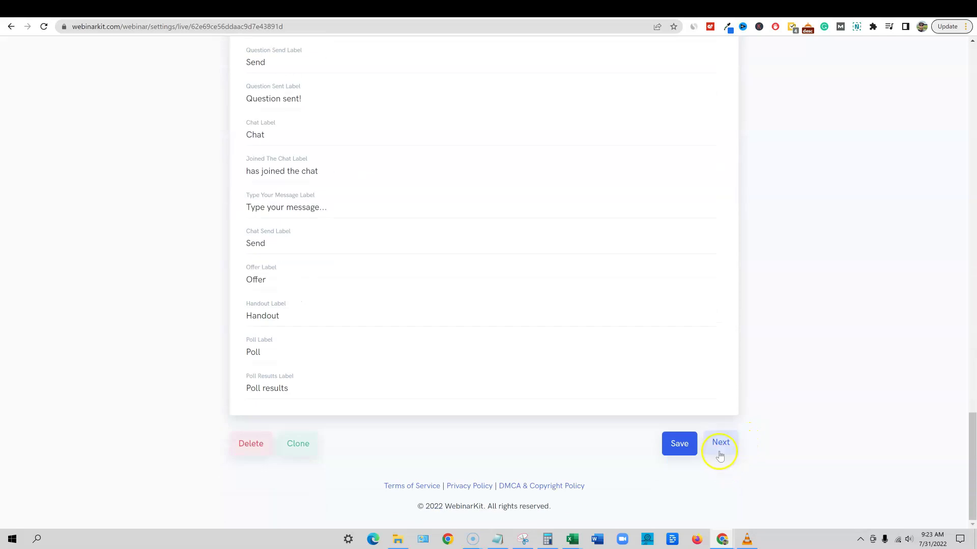
scroll(731, 449, up, 18)
scroll(733, 450, up, 13)
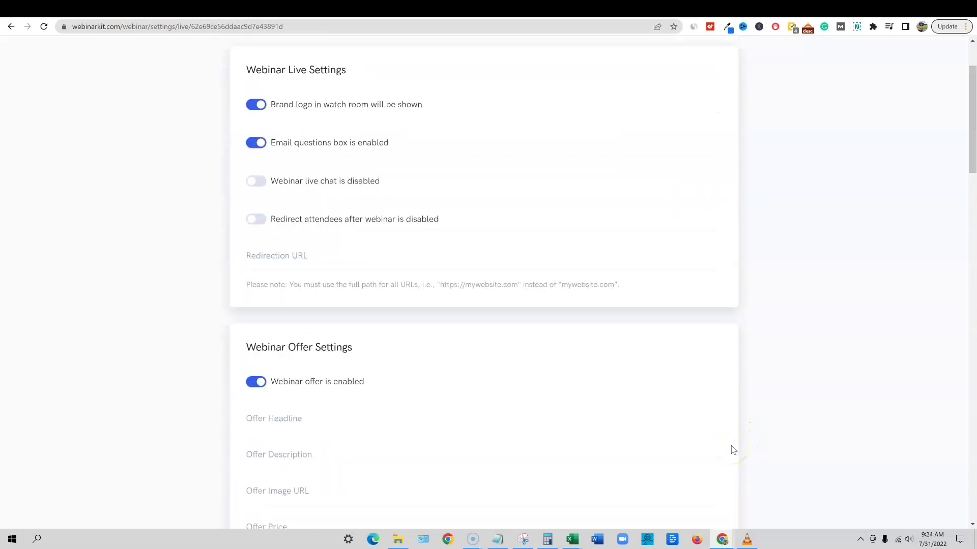
Open the Webinars list from the account menu and delete the unwanted active automated webinar
click(728, 57)
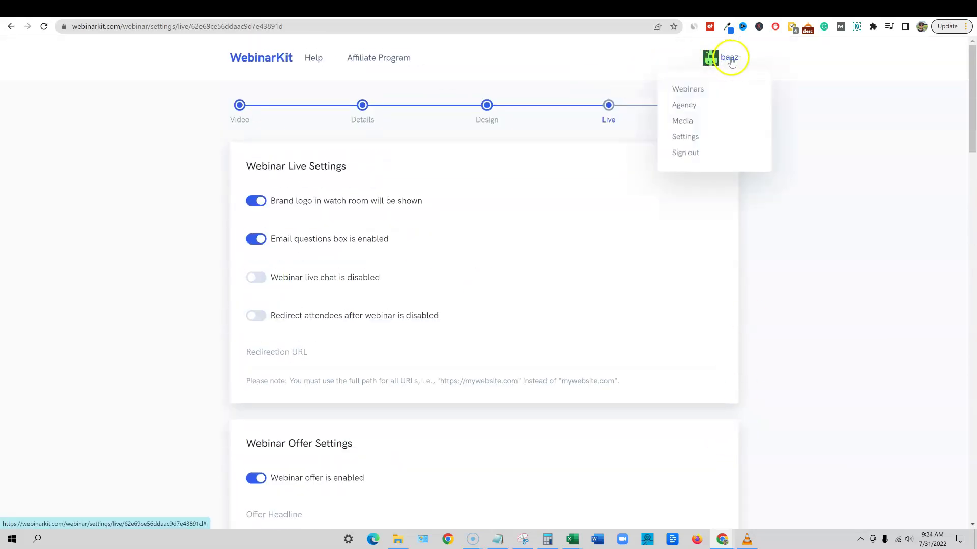
click(691, 87)
scroll(406, 376, down, 10)
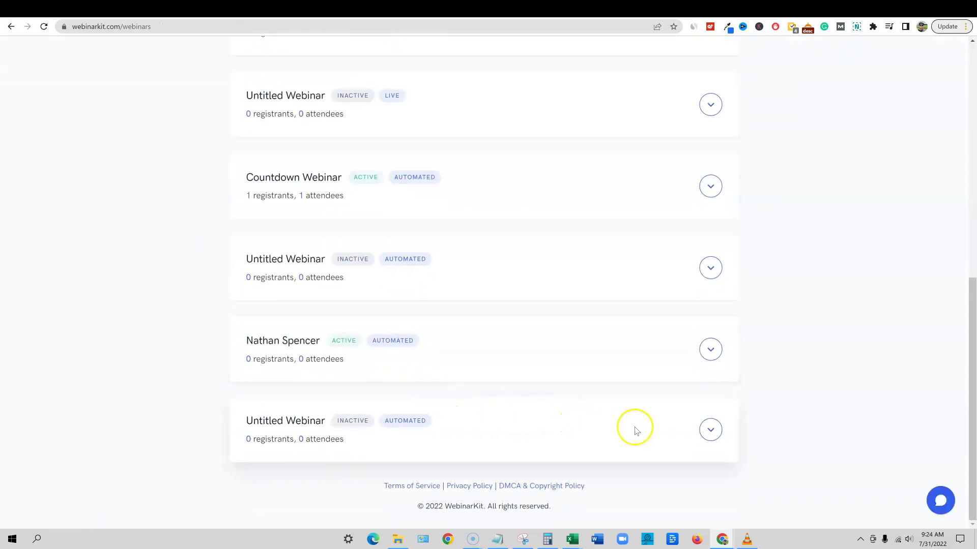
click(709, 348)
click(708, 420)
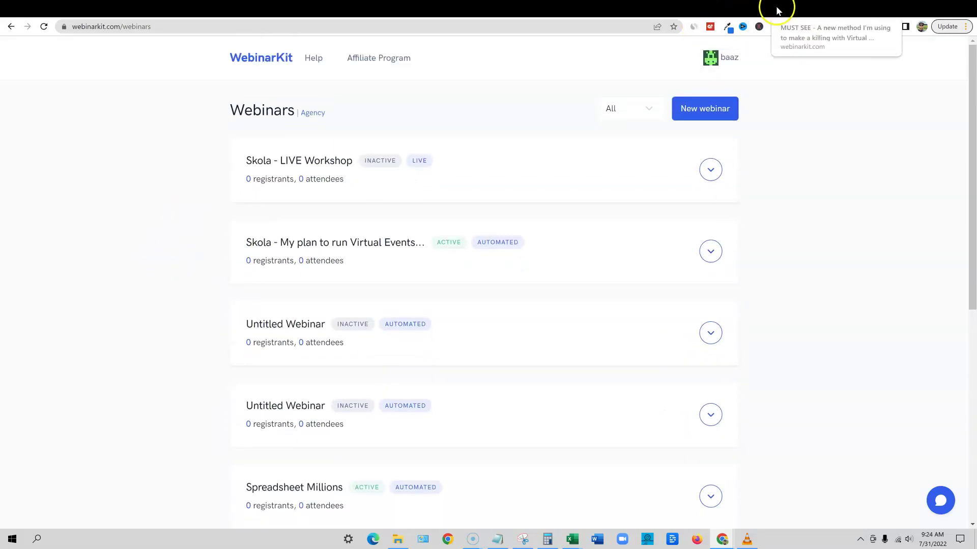
Switch to the webinarkit Google Slides tab and show slide 2, 'Subscribe for more info about WebinarKit'
click(717, 12)
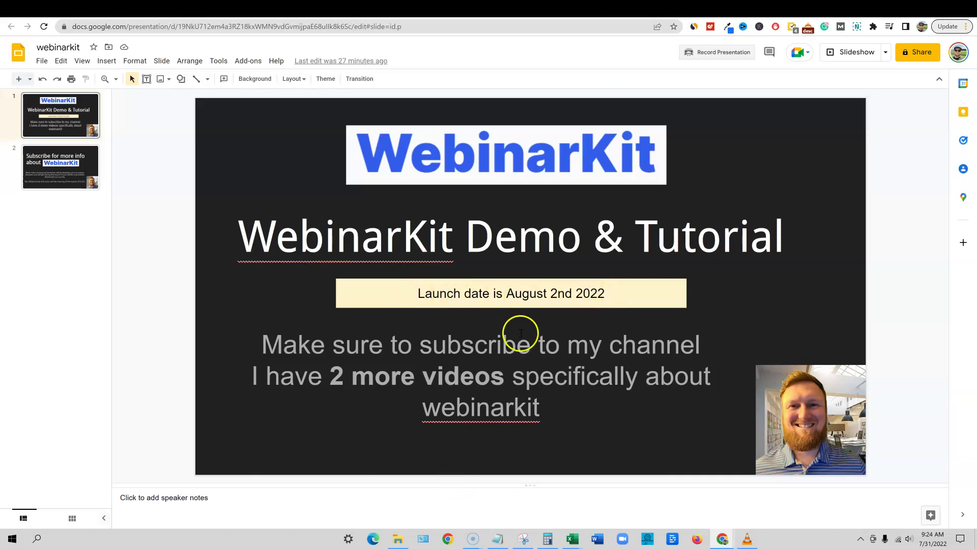
key(Down)
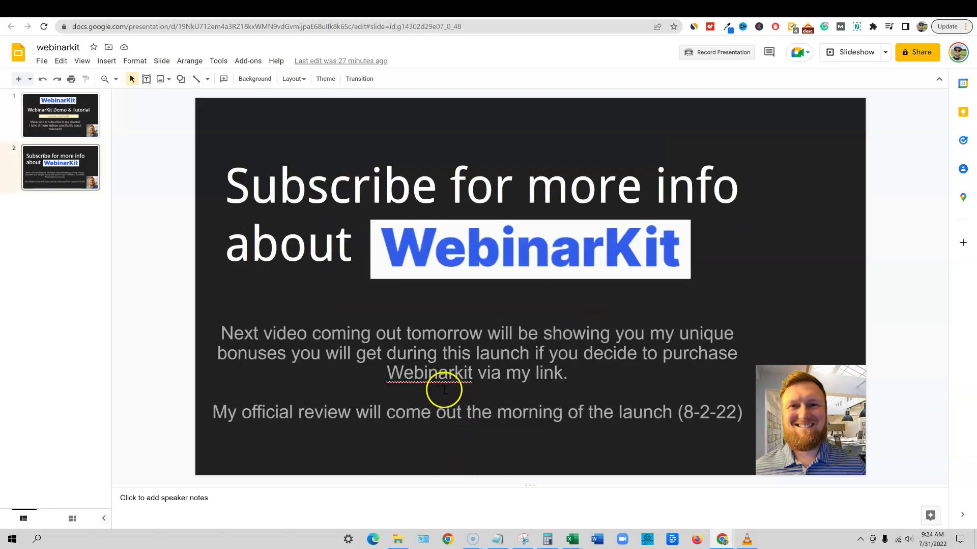